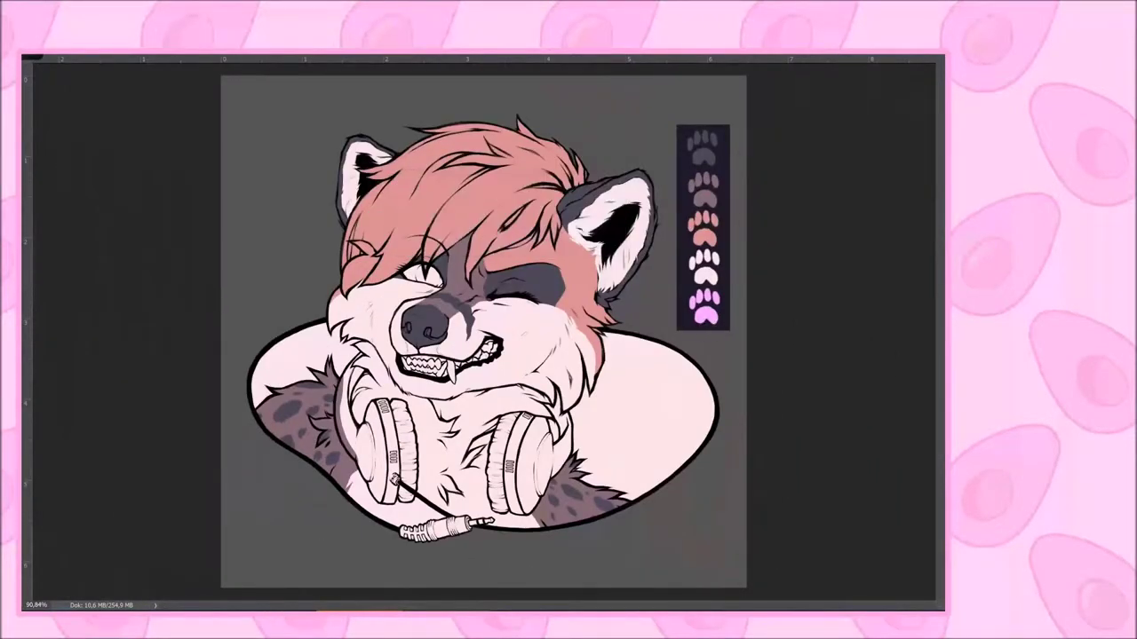
# Colour the open eye's iris pink
pyautogui.scroll(-3, 484, 332)
pyautogui.scroll(1, 458, 298)
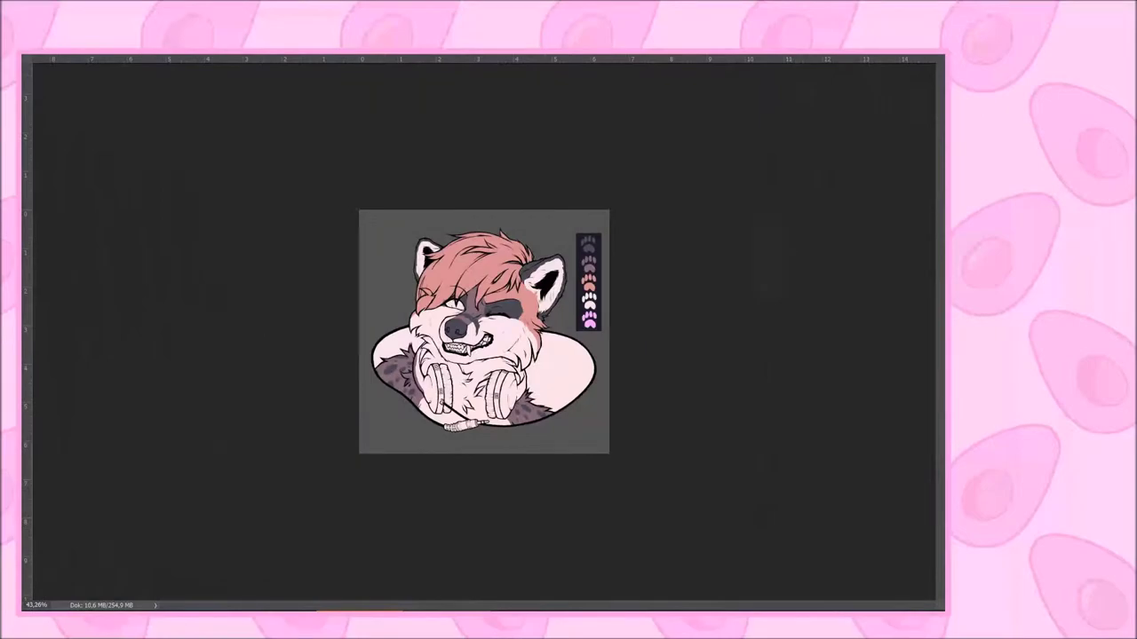
pyautogui.scroll(6, 458, 298)
pyautogui.moveTo(404, 271)
pyautogui.mouseDown()
pyautogui.moveTo(395, 293)
pyautogui.moveTo(417, 311)
pyautogui.moveTo(468, 300)
pyautogui.mouseUp()
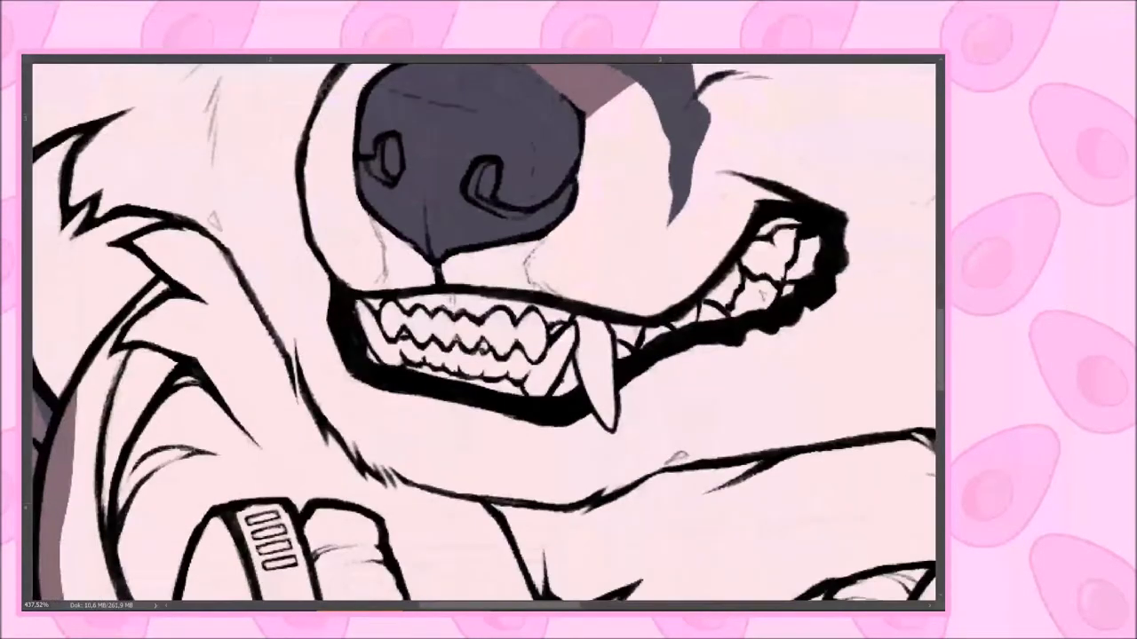
# Paint the upper and lower gums purple and darken the gaps between the lower teeth
pyautogui.moveTo(364, 299)
pyautogui.mouseDown()
pyautogui.moveTo(377, 311)
pyautogui.moveTo(551, 309)
pyautogui.moveTo(564, 325)
pyautogui.mouseUp()
pyautogui.moveTo(754, 233); pyautogui.dragTo(799, 222)
pyautogui.moveTo(368, 346)
pyautogui.mouseDown()
pyautogui.moveTo(516, 391)
pyautogui.moveTo(579, 364)
pyautogui.moveTo(575, 391)
pyautogui.mouseUp()
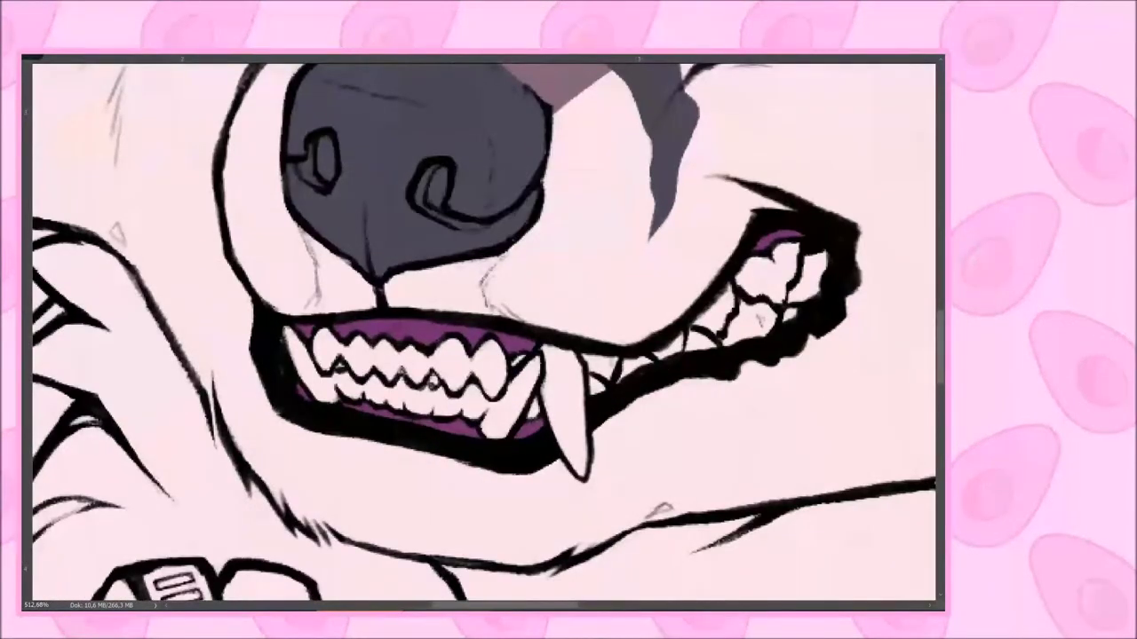
pyautogui.moveTo(515, 353); pyautogui.dragTo(524, 367)
pyautogui.moveTo(529, 400); pyautogui.dragTo(537, 416)
pyautogui.scroll(1, 484, 333)
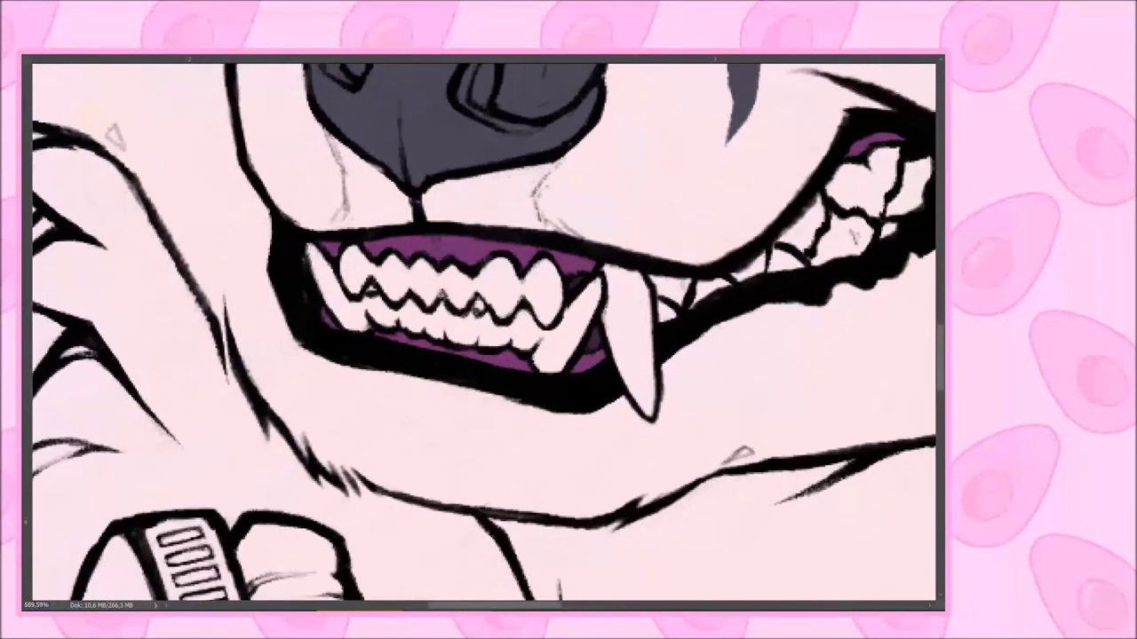
pyautogui.scroll(-5, 484, 333)
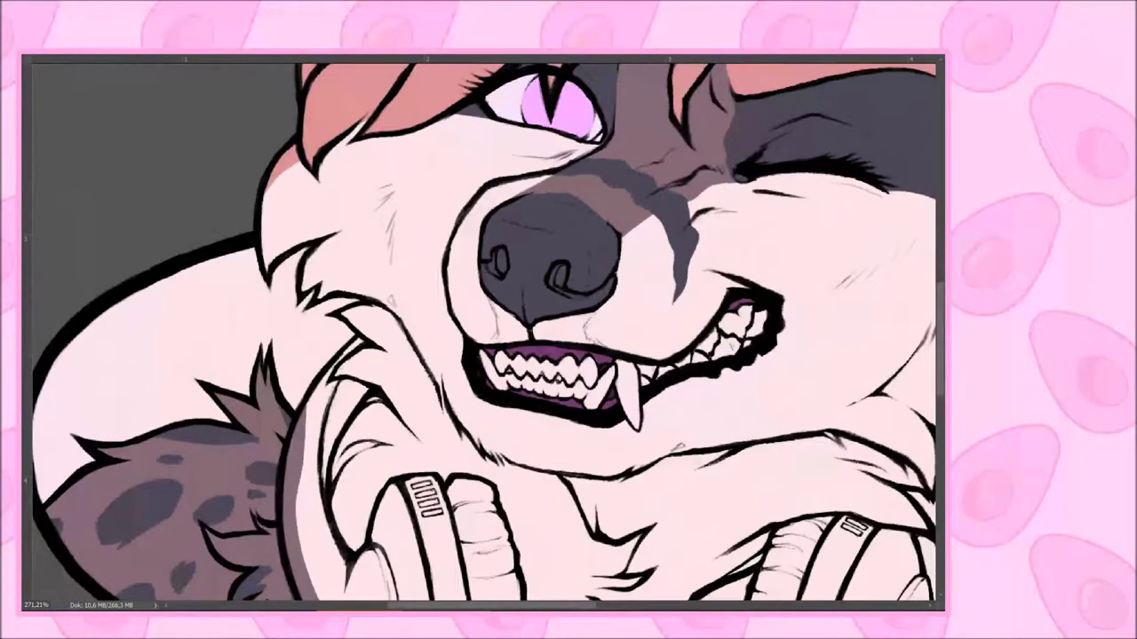
# Copy the selected eye and mouth colouring onto a new layer via Layer via Copy
pyautogui.click(616, 132)
pyautogui.rightClick(573, 107)
pyautogui.click(612, 208)
# Tint the teeth and fangs a warm cream against the purple gums
pyautogui.scroll(3, 557, 446)
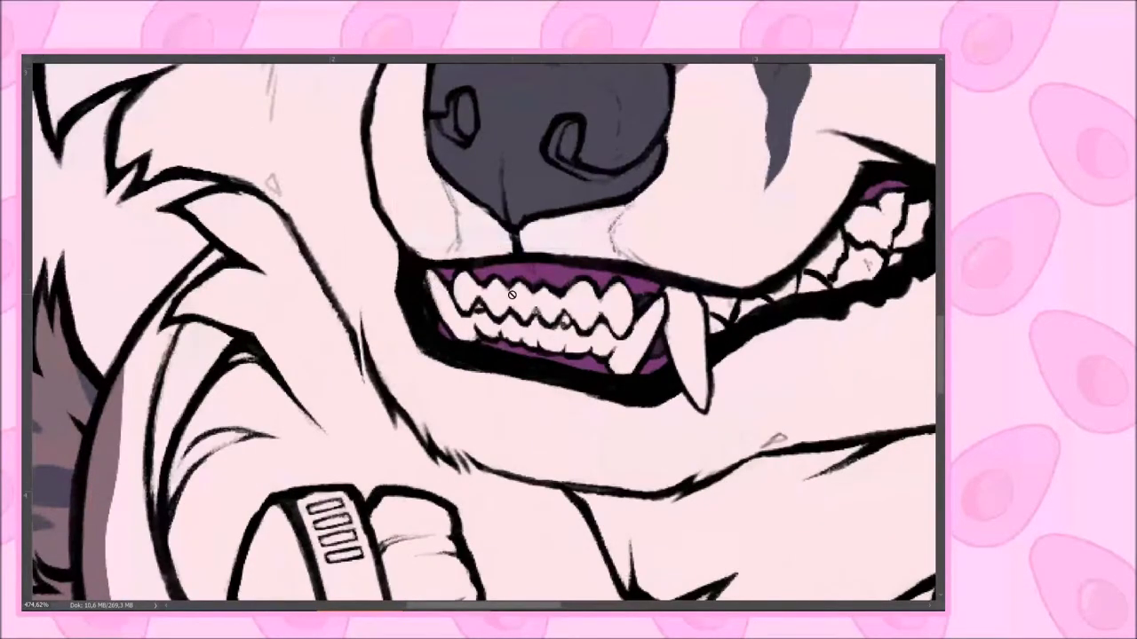
pyautogui.scroll(-5, 511, 294)
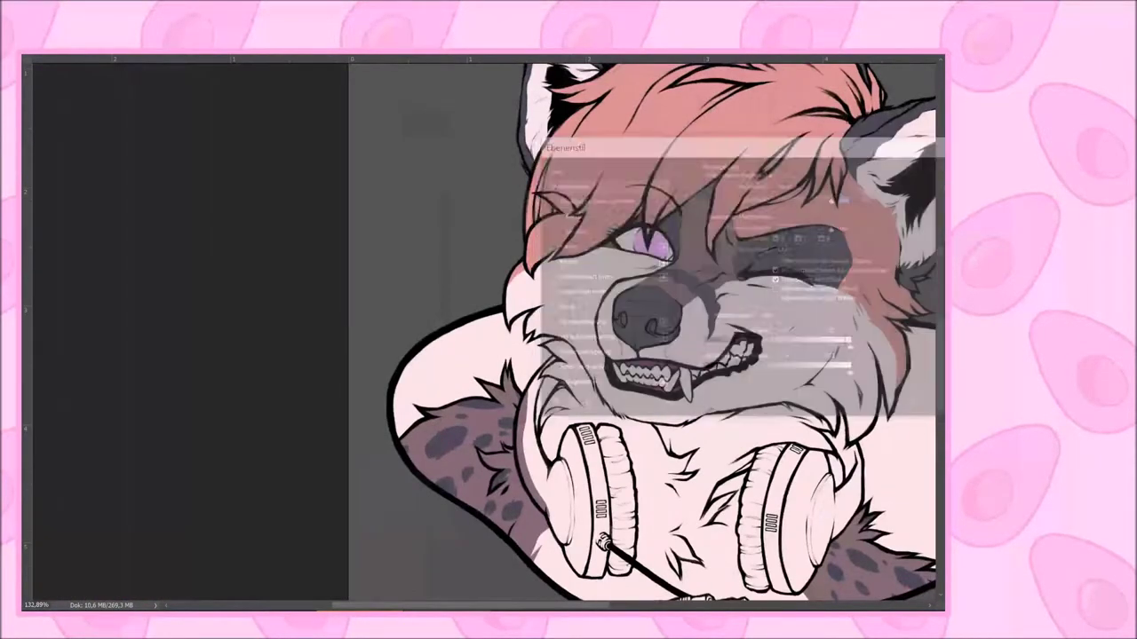
pyautogui.scroll(5, 675, 355)
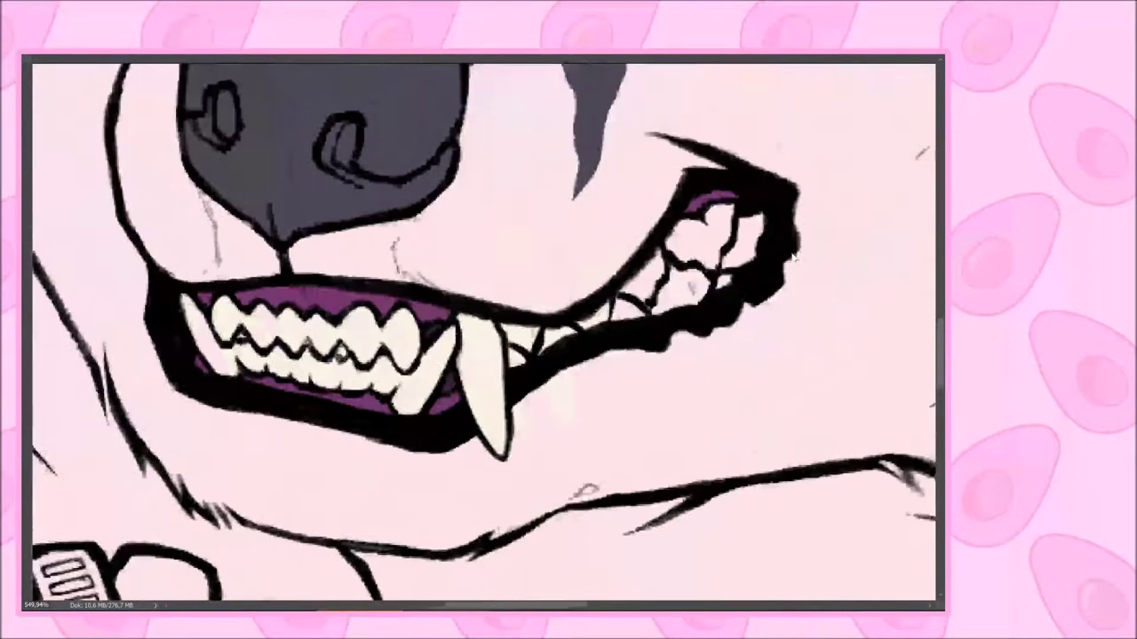
pyautogui.moveTo(754, 302); pyautogui.dragTo(488, 382)
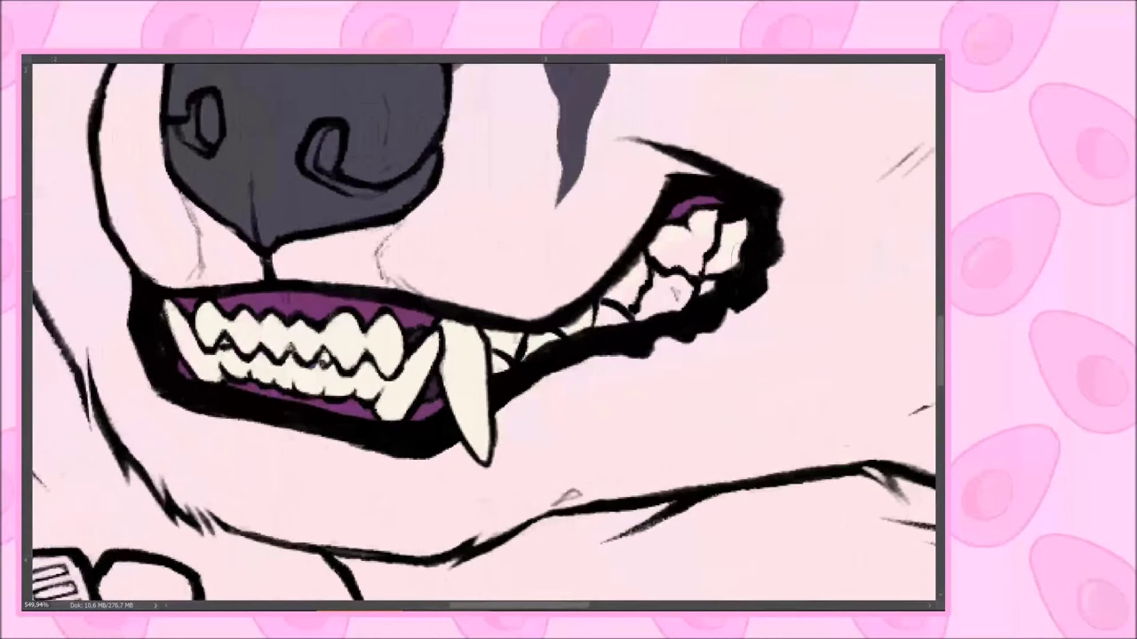
pyautogui.scroll(-5, 484, 333)
pyautogui.scroll(6, 484, 333)
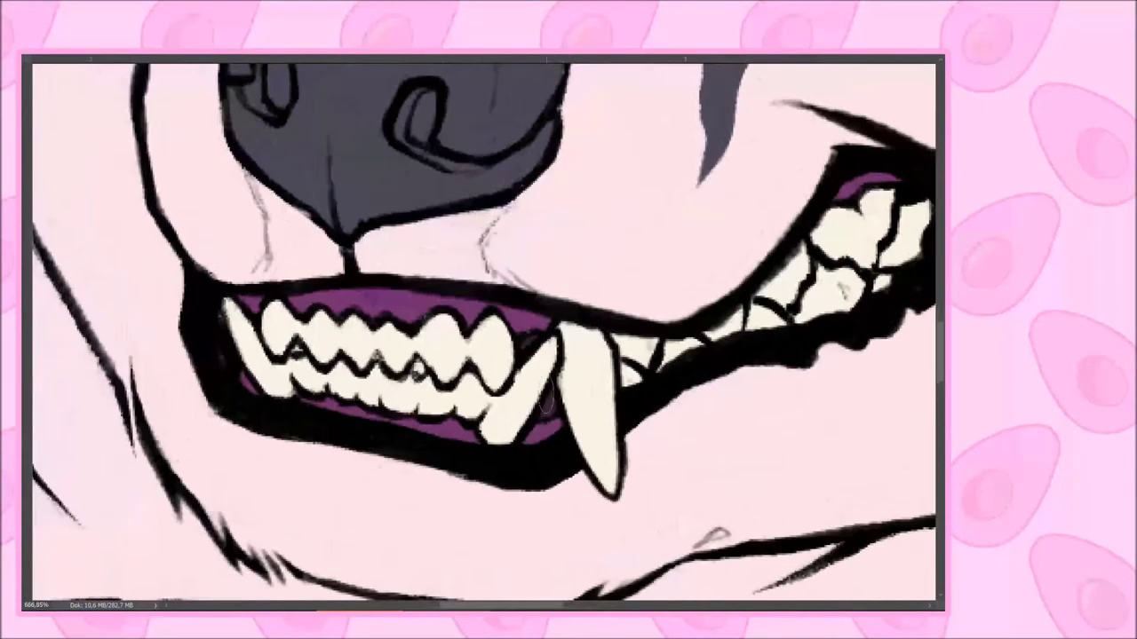
pyautogui.scroll(-6, 484, 333)
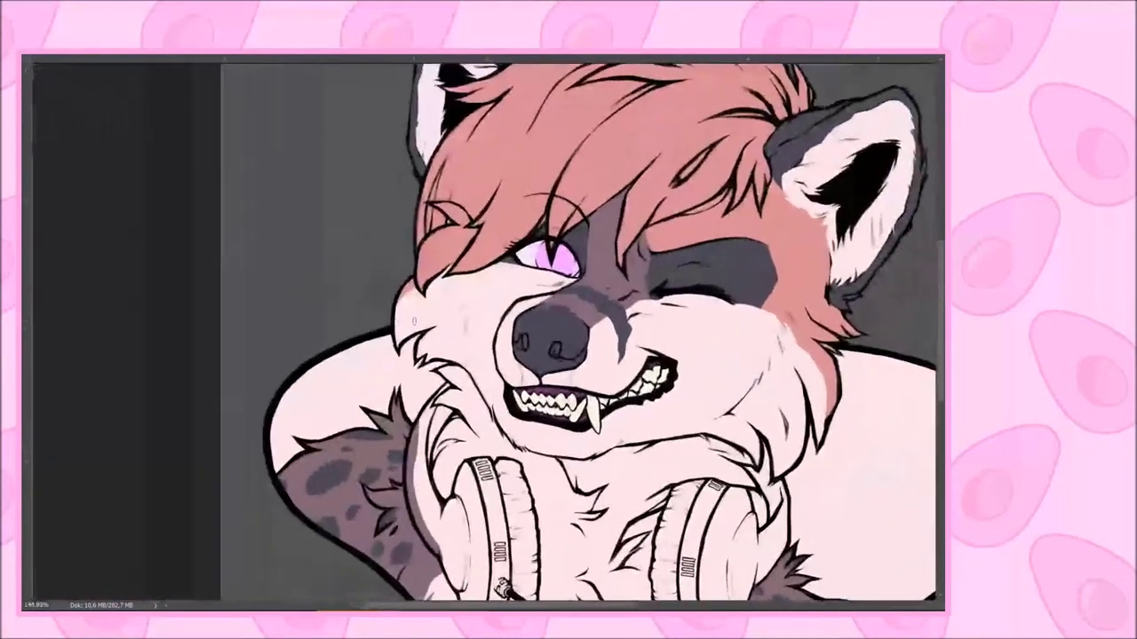
pyautogui.scroll(5, 444, 231)
# Darken the upper iris around the pupil and paint light pink crescents and rings inside it
pyautogui.moveTo(410, 241)
pyautogui.mouseDown()
pyautogui.moveTo(522, 275)
pyautogui.moveTo(520, 235)
pyautogui.mouseUp()
pyautogui.moveTo(439, 259); pyautogui.dragTo(488, 293)
pyautogui.moveTo(407, 250); pyautogui.dragTo(414, 290)
pyautogui.moveTo(502, 279); pyautogui.dragTo(522, 313)
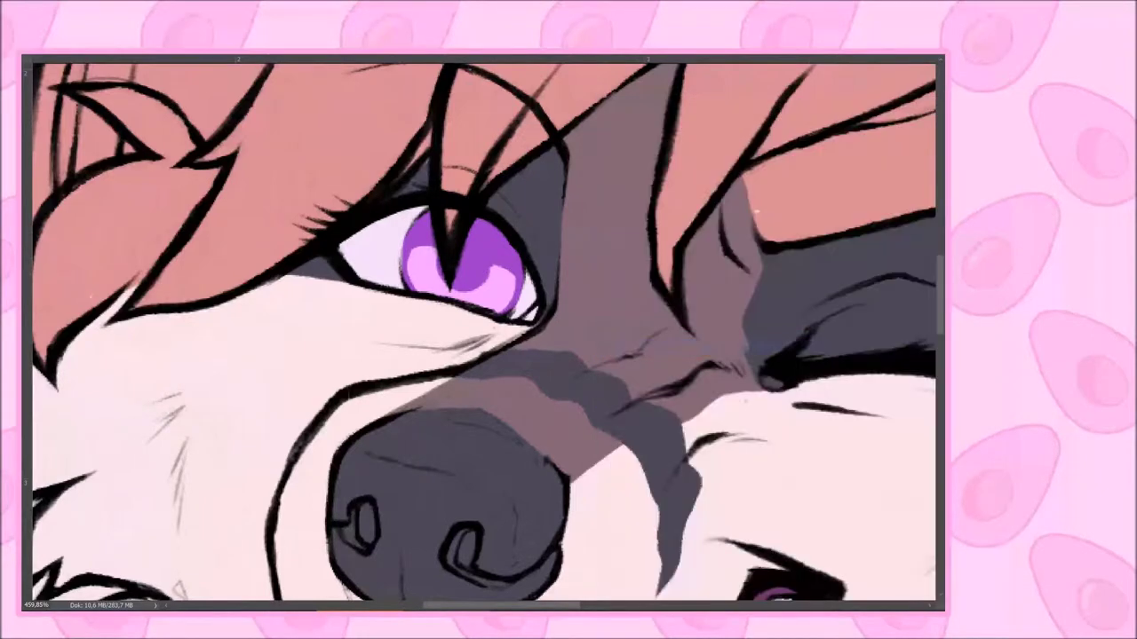
pyautogui.moveTo(461, 257)
pyautogui.mouseDown()
pyautogui.moveTo(502, 241)
pyautogui.moveTo(470, 238)
pyautogui.mouseUp()
pyautogui.moveTo(418, 213)
pyautogui.mouseDown()
pyautogui.moveTo(430, 233)
pyautogui.moveTo(506, 248)
pyautogui.moveTo(488, 277)
pyautogui.mouseUp()
pyautogui.moveTo(475, 224)
pyautogui.mouseDown()
pyautogui.moveTo(520, 259)
pyautogui.moveTo(481, 279)
pyautogui.mouseUp()
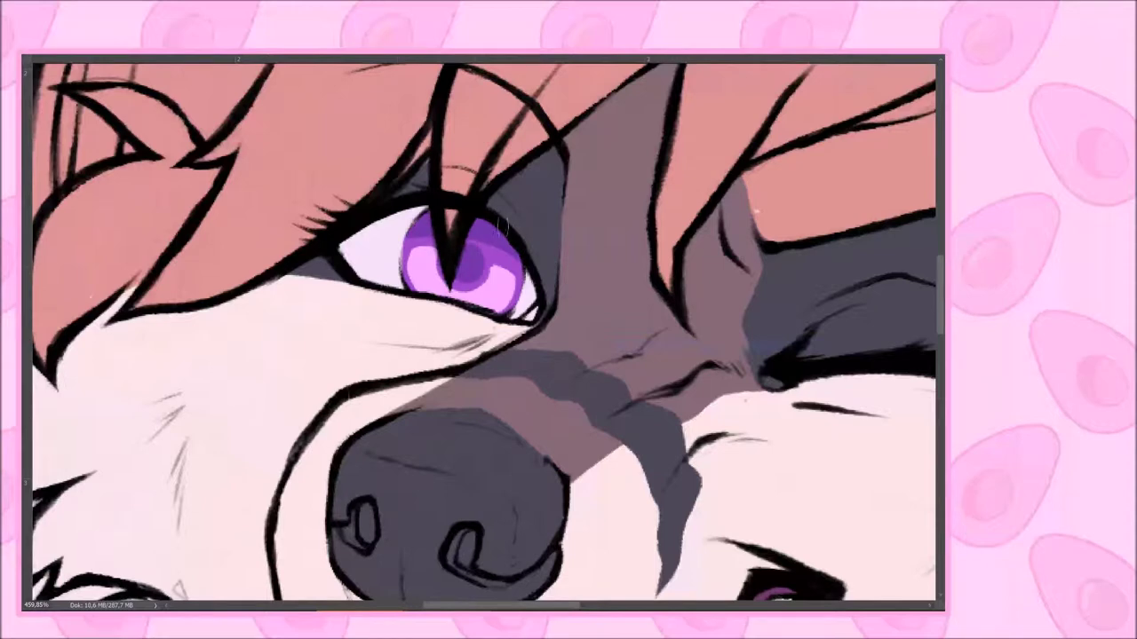
# Add a clipping mask layer and brush light purple highlights on both sides of the iris
pyautogui.rightClick(773, 94)
pyautogui.click(862, 568)
pyautogui.moveTo(493, 268)
pyautogui.mouseDown()
pyautogui.moveTo(513, 292)
pyautogui.moveTo(506, 302)
pyautogui.mouseUp()
pyautogui.moveTo(412, 249)
pyautogui.mouseDown()
pyautogui.moveTo(430, 271)
pyautogui.moveTo(425, 288)
pyautogui.mouseUp()
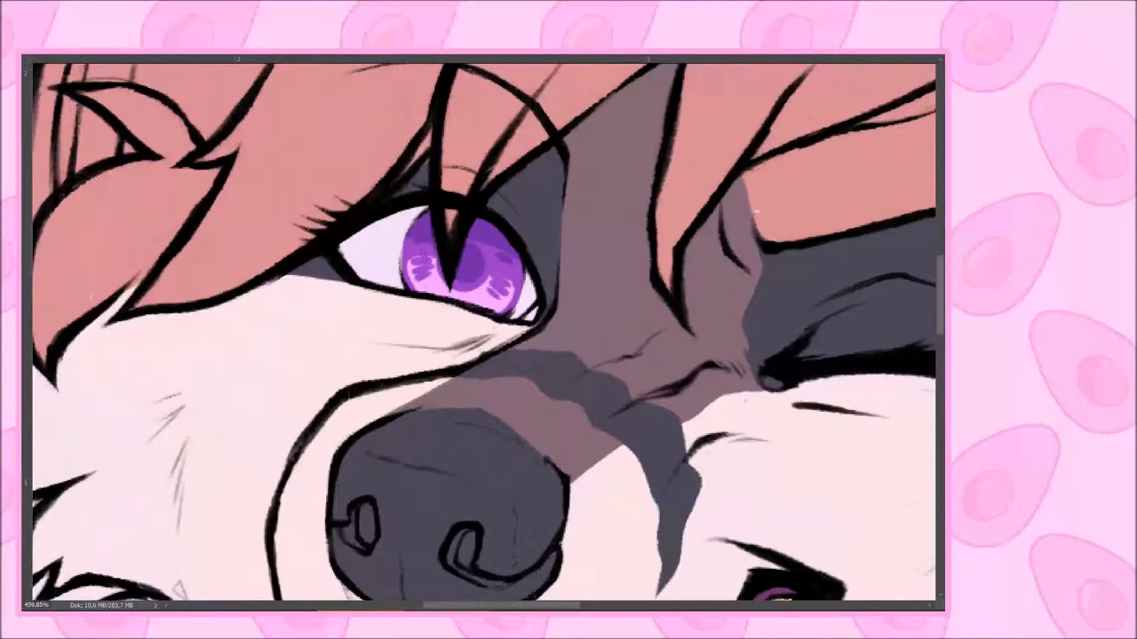
pyautogui.moveTo(499, 266)
pyautogui.mouseDown()
pyautogui.moveTo(524, 277)
pyautogui.moveTo(497, 295)
pyautogui.mouseUp()
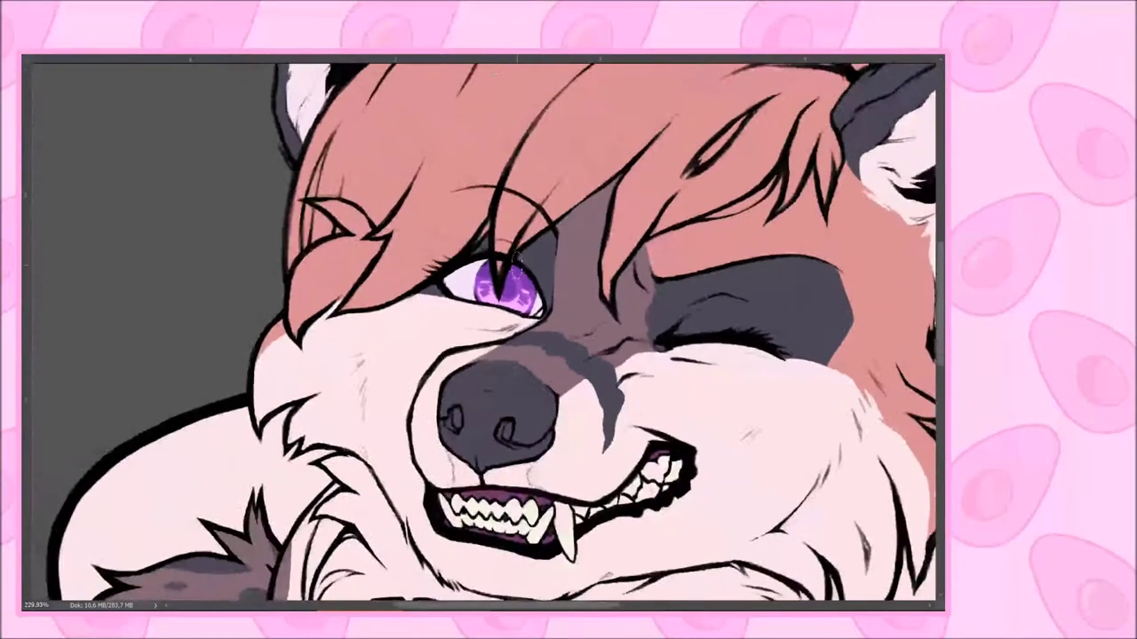
pyautogui.hotkey('ctrl', '-')
pyautogui.hotkey('ctrl', '-')
pyautogui.hotkey('ctrl', '+')
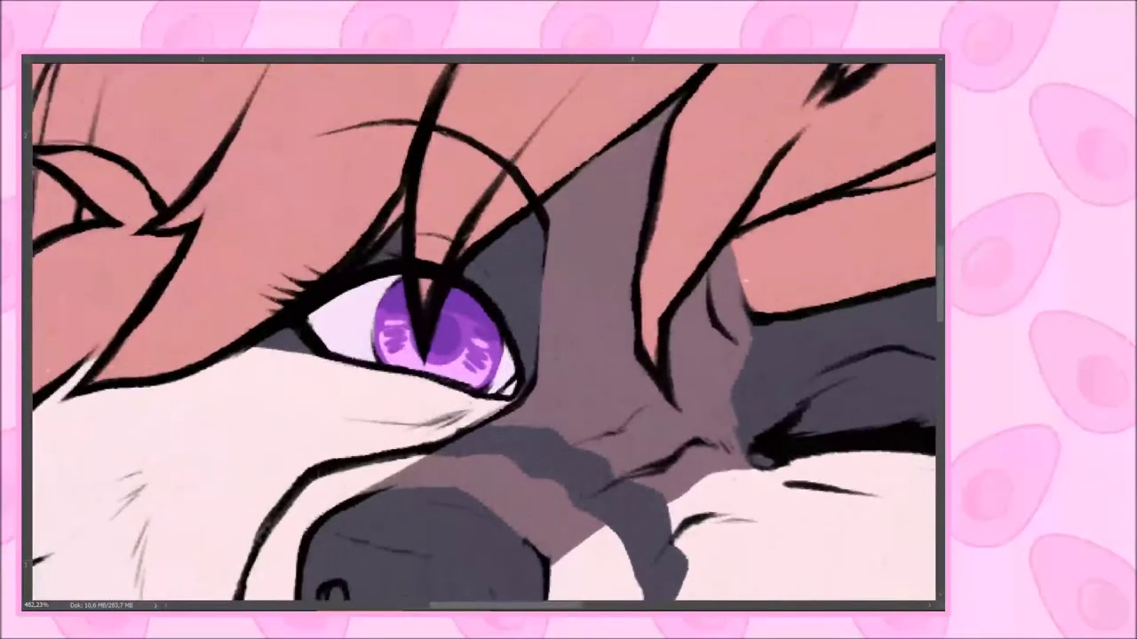
pyautogui.hotkey('ctrl', '+')
pyautogui.hotkey('ctrl', '+')
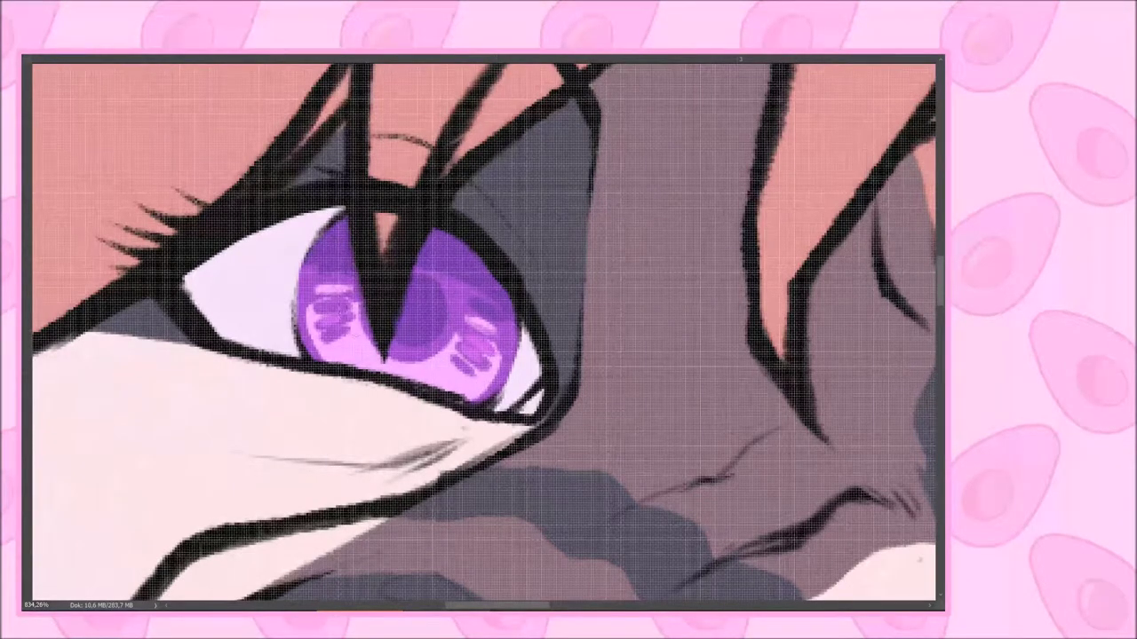
pyautogui.scroll(-5, 484, 333)
pyautogui.scroll(3, 484, 333)
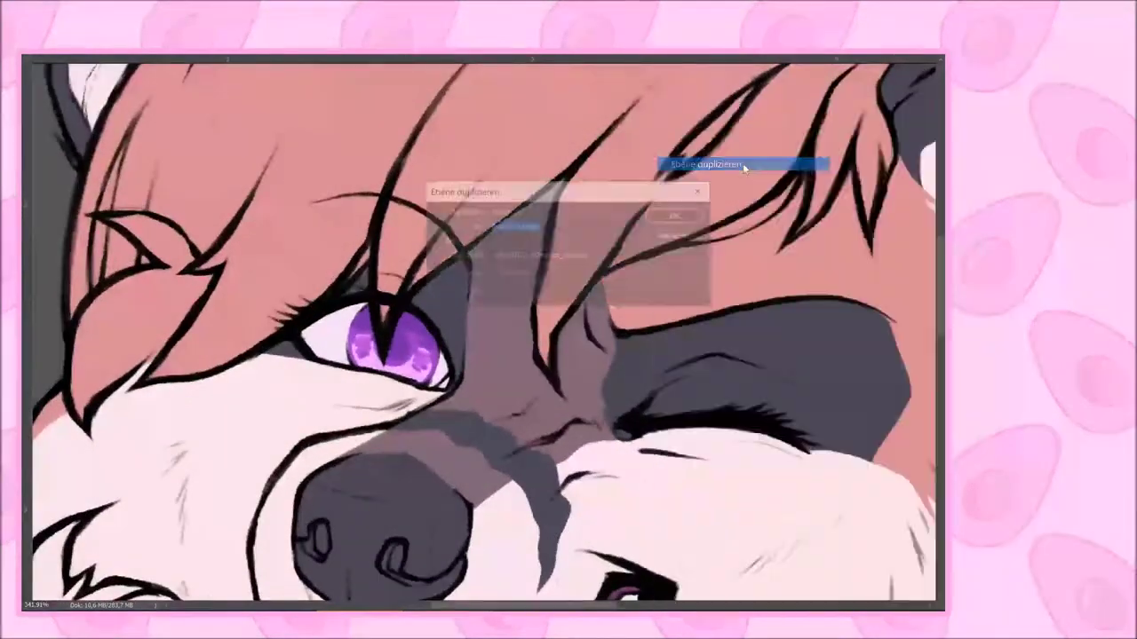
# Try a Gaussian blur on the iris, then undo back to the plain purple iris colouring
pyautogui.click(218, 46)
pyautogui.moveTo(252, 268)
pyautogui.click(125, 327)
pyautogui.press('Return')
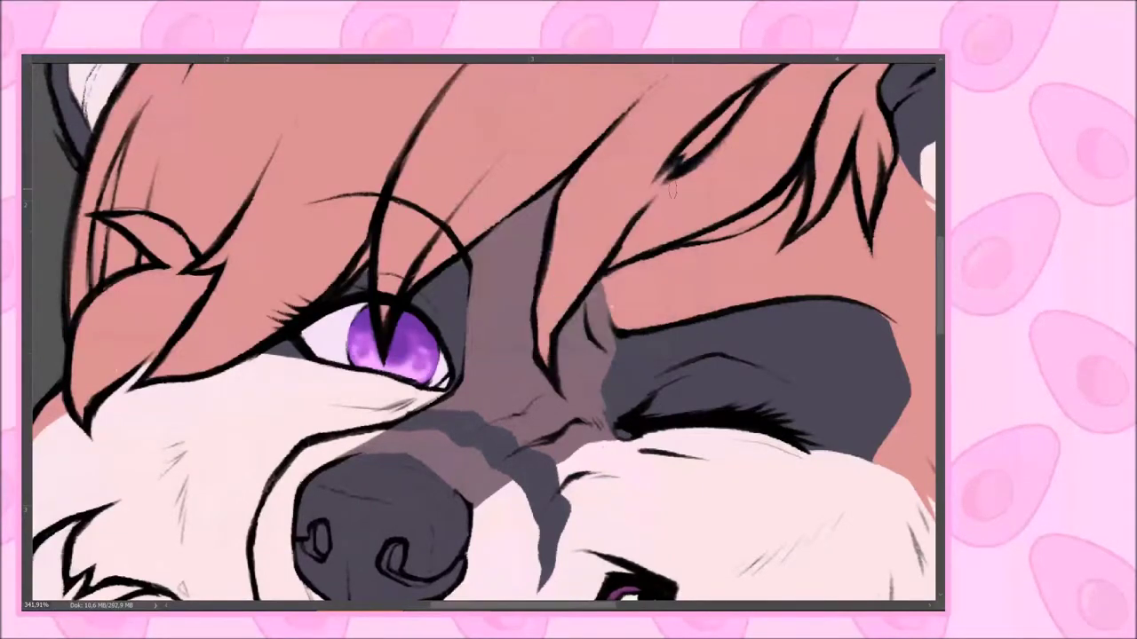
pyautogui.hotkey('ctrl', 'z')
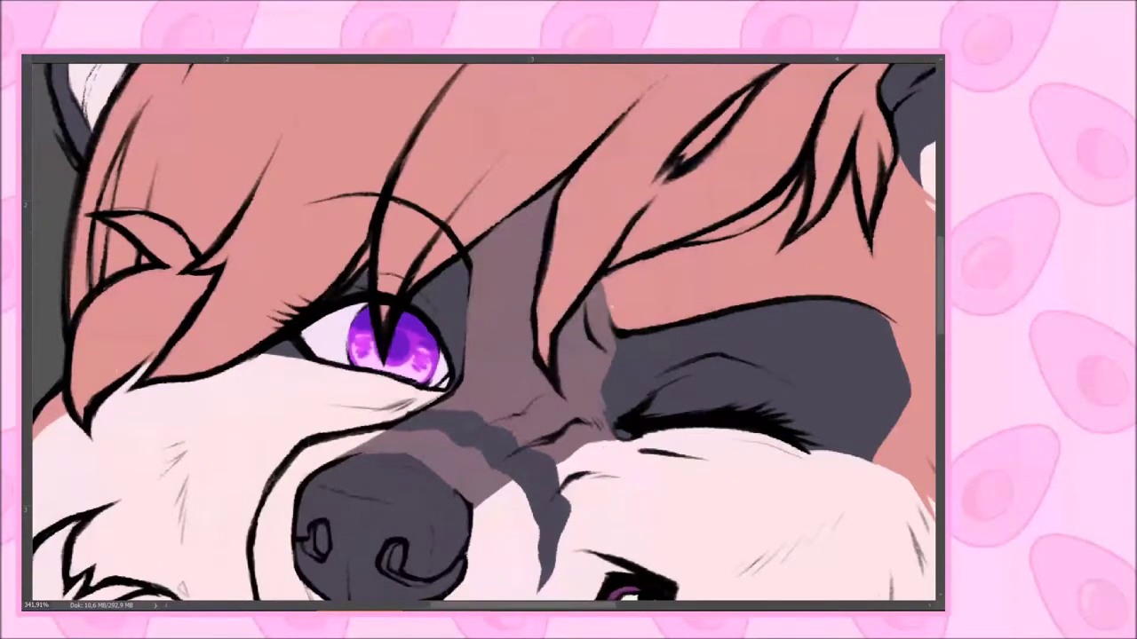
pyautogui.hotkey('ctrl', 'z')
pyautogui.hotkey('ctrl', 'z')
pyautogui.hotkey('ctrl', 'z')
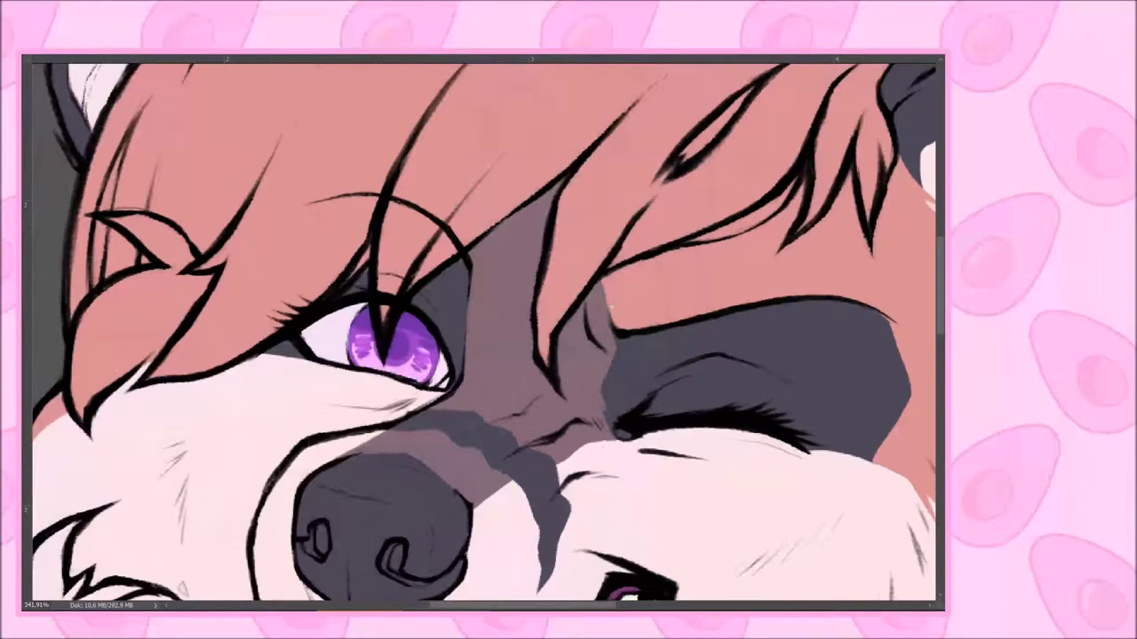
pyautogui.hotkey('ctrl', 'z')
pyautogui.hotkey('ctrl', 'z')
# Reapply Gaussian Blur with a stronger 7-pixel radius to make the iris glow
pyautogui.click(218, 51)
pyautogui.moveTo(279, 276)
pyautogui.click(128, 322)
pyautogui.moveTo(511, 350); pyautogui.dragTo(494, 353)
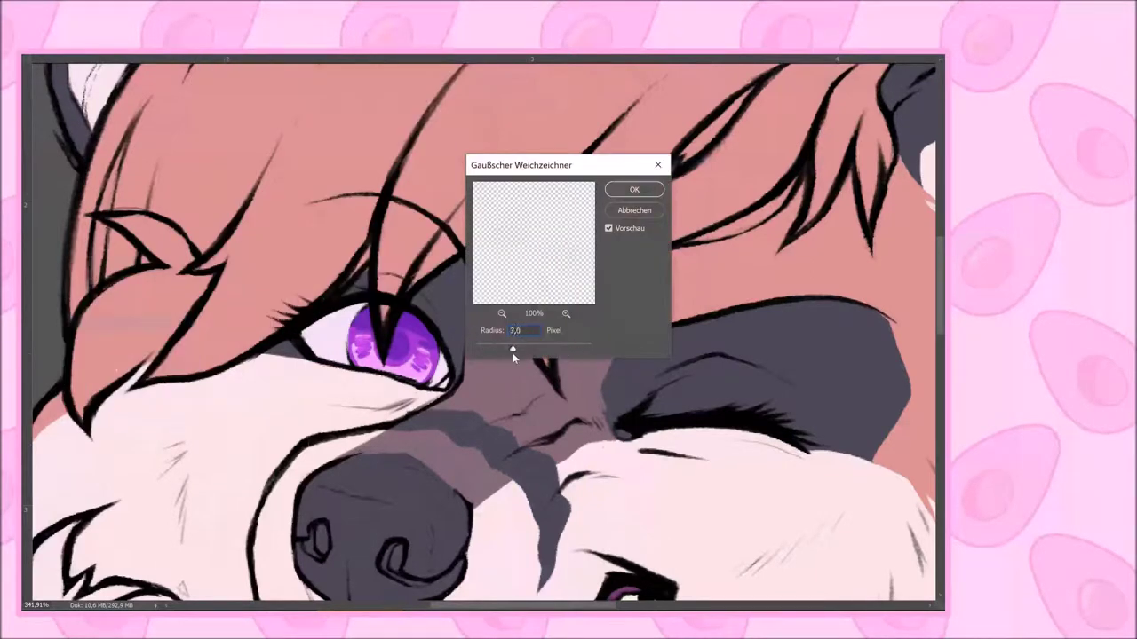
pyautogui.press('Return')
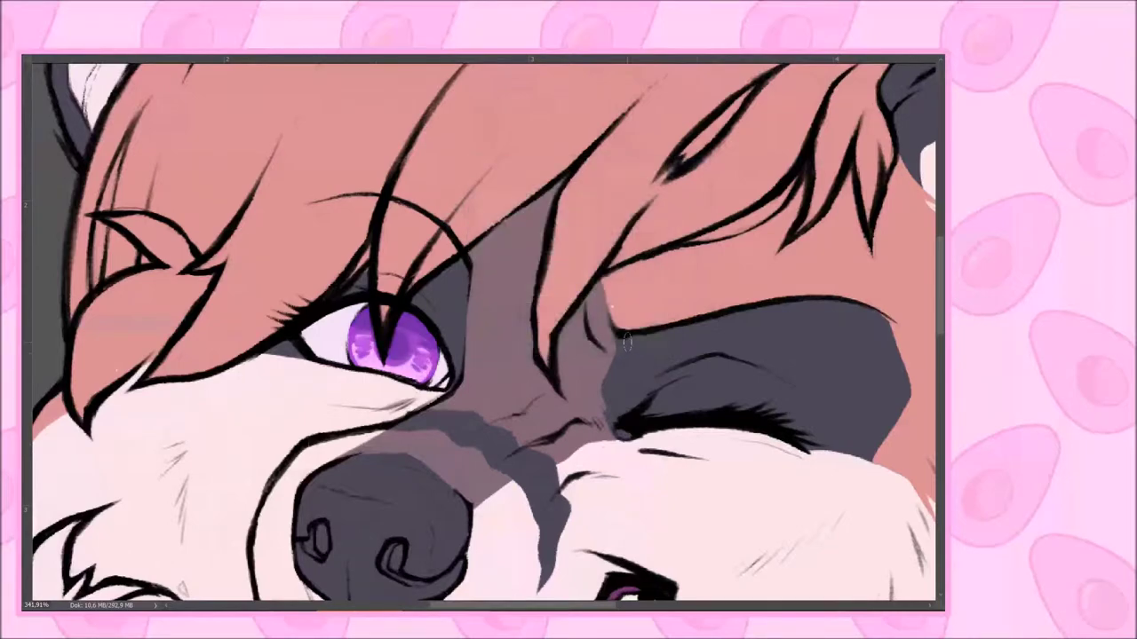
pyautogui.hotkey('ctrl', '0')
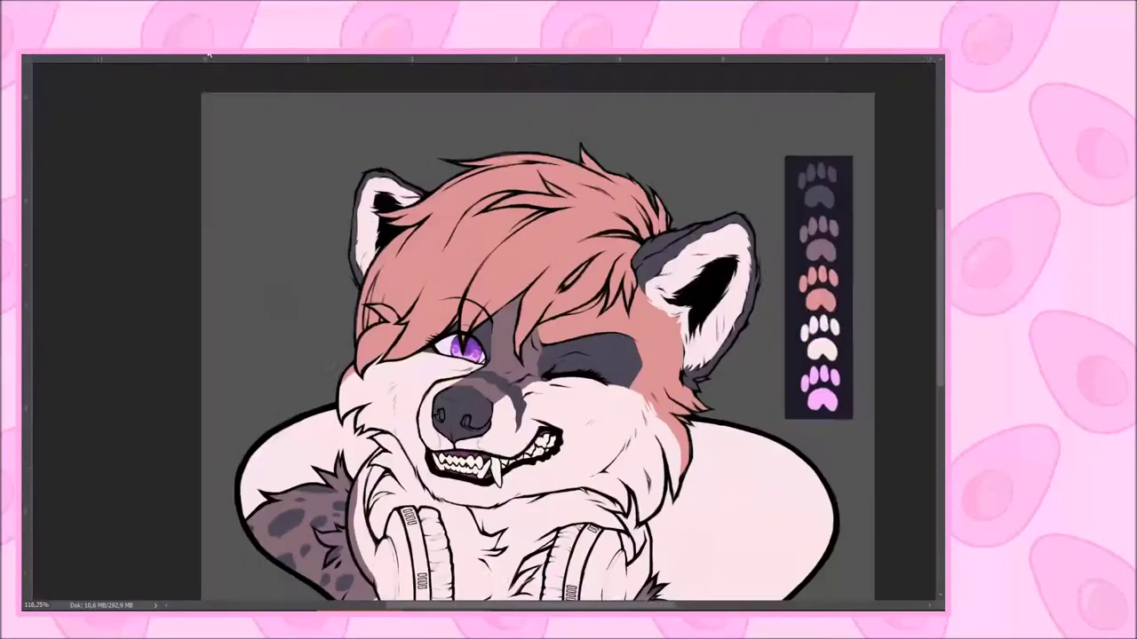
# Paint light highlights along the headphone's inner edge and the cups
pyautogui.scroll(3, 479, 355)
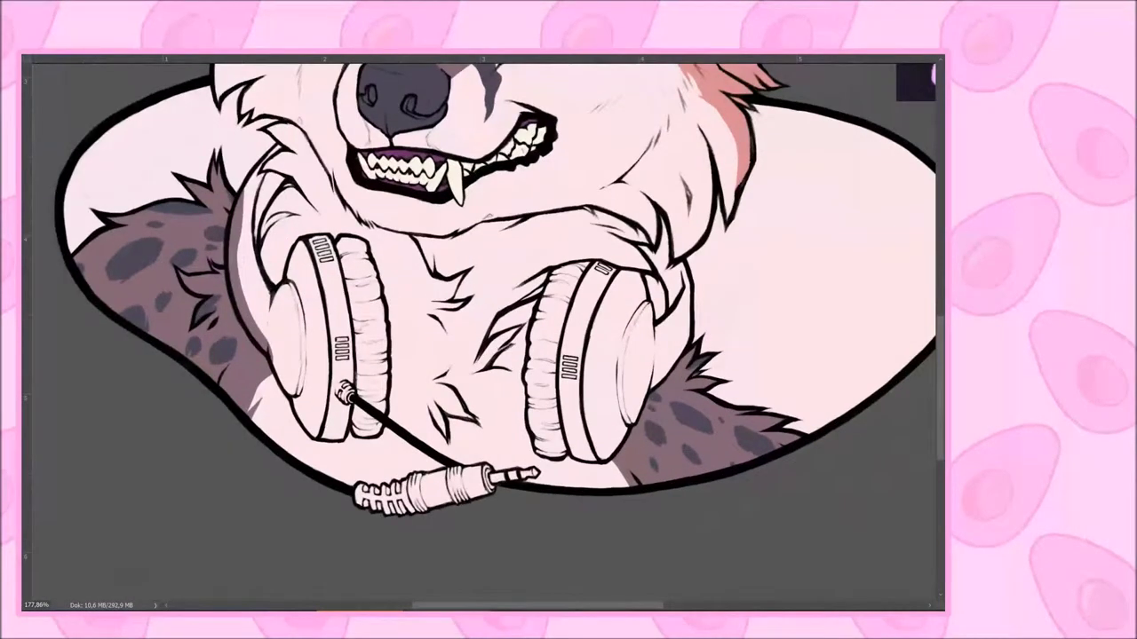
pyautogui.scroll(5, 942, 435)
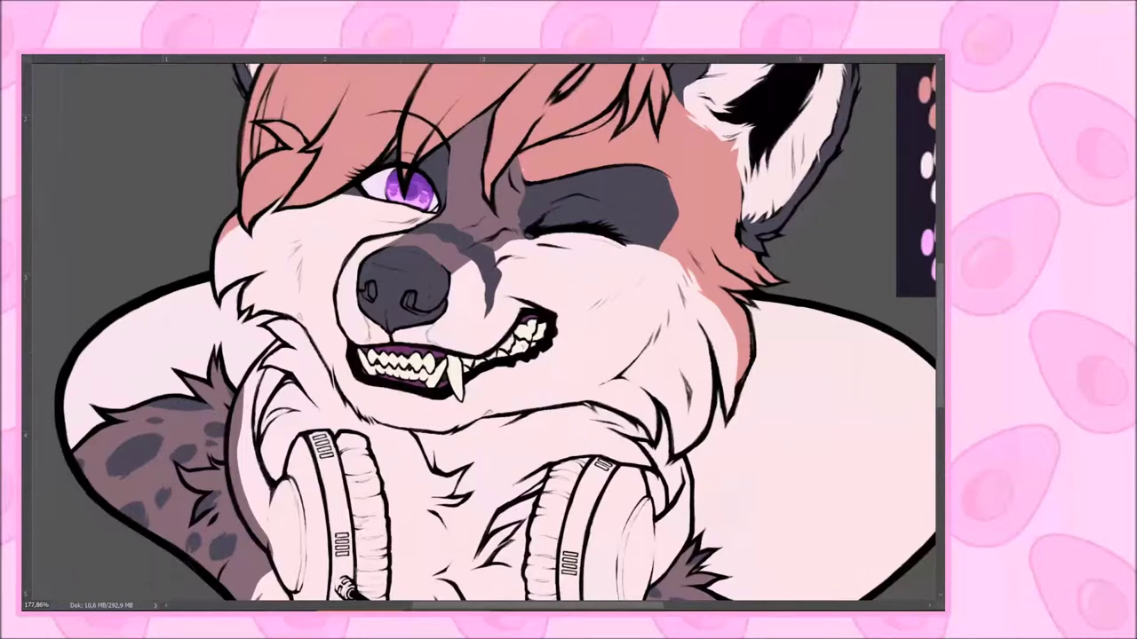
pyautogui.scroll(3, 95, 488)
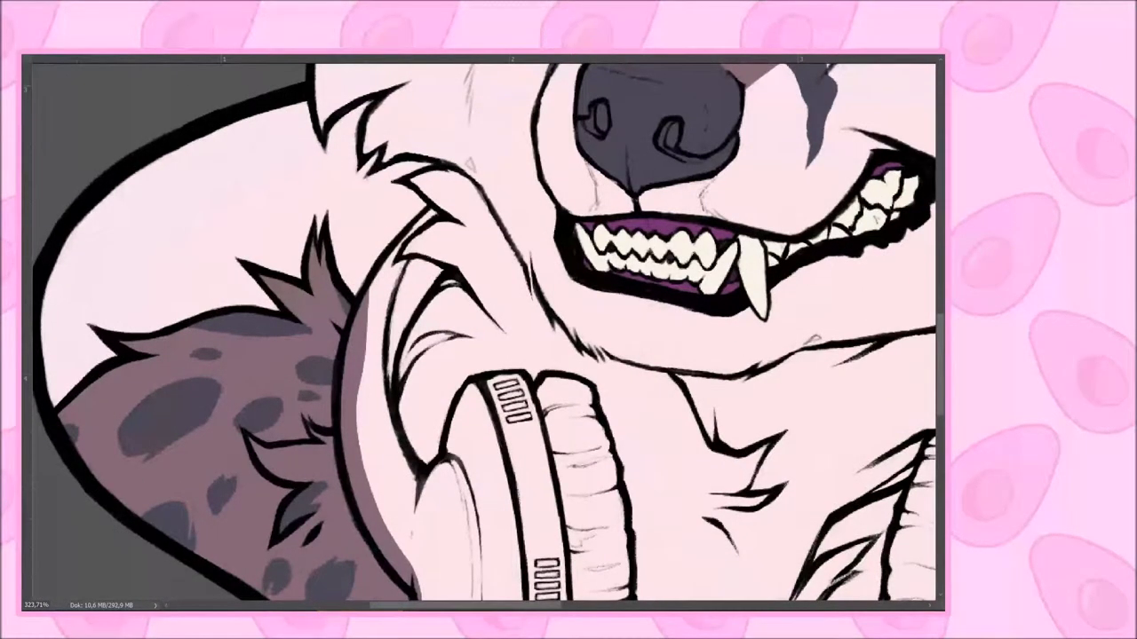
pyautogui.moveTo(424, 218)
pyautogui.mouseDown()
pyautogui.moveTo(359, 320)
pyautogui.moveTo(343, 395)
pyautogui.moveTo(361, 502)
pyautogui.moveTo(413, 588)
pyautogui.mouseUp()
pyautogui.moveTo(435, 258)
pyautogui.mouseDown()
pyautogui.moveTo(395, 351)
pyautogui.moveTo(408, 487)
pyautogui.mouseUp()
pyautogui.moveTo(533, 355); pyautogui.dragTo(493, 213)
pyautogui.moveTo(420, 261)
pyautogui.mouseDown()
pyautogui.moveTo(396, 331)
pyautogui.moveTo(502, 238)
pyautogui.moveTo(577, 378)
pyautogui.moveTo(583, 529)
pyautogui.mouseUp()
# Select the left headphone cup and fill it with light purple
pyautogui.scroll(-3, 582, 529)
pyautogui.moveTo(563, 448)
pyautogui.mouseDown()
pyautogui.moveTo(542, 467)
pyautogui.moveTo(472, 462)
pyautogui.mouseUp()
pyautogui.moveTo(367, 320)
pyautogui.mouseDown()
pyautogui.moveTo(408, 410)
pyautogui.moveTo(468, 469)
pyautogui.mouseUp()
pyautogui.scroll(3, 467, 469)
pyautogui.hotkey('alt', 'a')
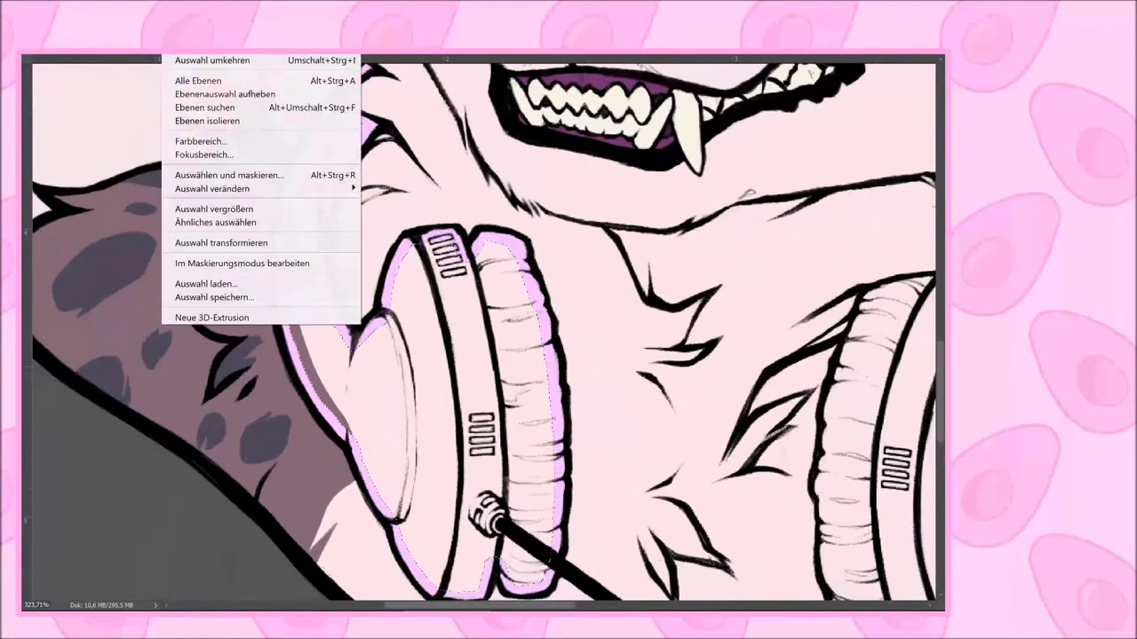
pyautogui.press('Escape')
pyautogui.hotkey('alt', 'BackSpace')
# Add purple highlights along the headband edge, cup top and right ear pad's inner edge
pyautogui.moveTo(710, 191)
pyautogui.mouseDown()
pyautogui.moveTo(772, 275)
pyautogui.moveTo(786, 417)
pyautogui.moveTo(692, 533)
pyautogui.mouseUp()
pyautogui.moveTo(762, 267)
pyautogui.mouseDown()
pyautogui.moveTo(746, 350)
pyautogui.moveTo(709, 276)
pyautogui.moveTo(621, 245)
pyautogui.mouseUp()
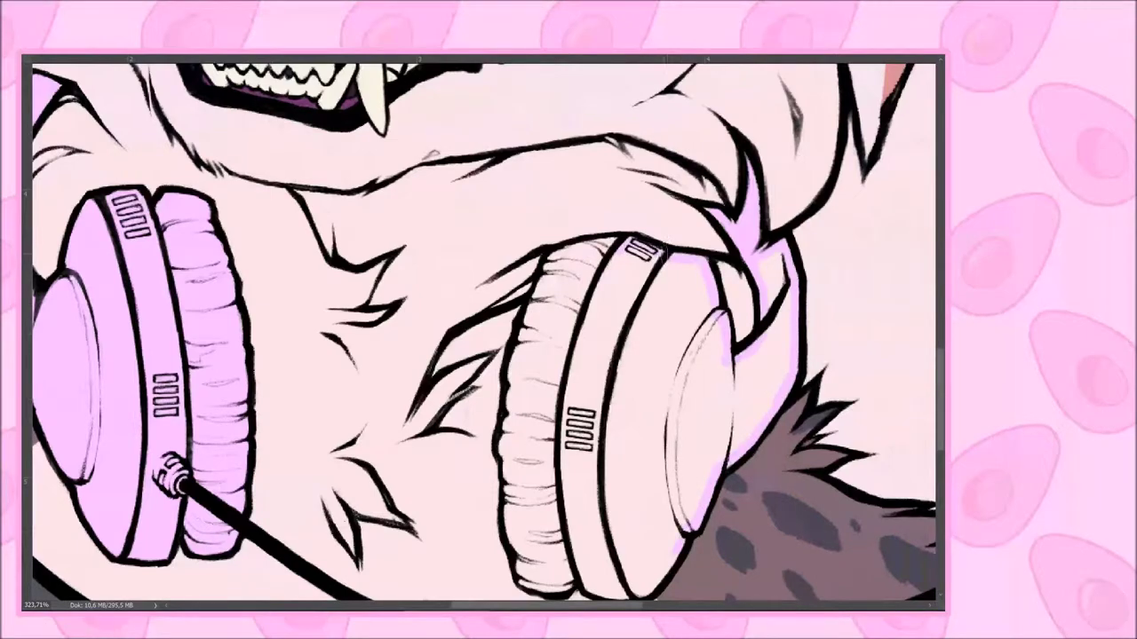
pyautogui.scroll(3, 569, 338)
pyautogui.scroll(-4, 568, 337)
pyautogui.moveTo(675, 209)
pyautogui.mouseDown()
pyautogui.moveTo(611, 213)
pyautogui.moveTo(558, 342)
pyautogui.moveTo(559, 515)
pyautogui.moveTo(639, 526)
pyautogui.moveTo(689, 495)
pyautogui.mouseUp()
# Fill the right ear pad and colour the jack plug's tip and barrel light purple
pyautogui.click(222, 182)
pyautogui.scroll(-3, 568, 337)
pyautogui.moveTo(535, 414); pyautogui.dragTo(613, 407)
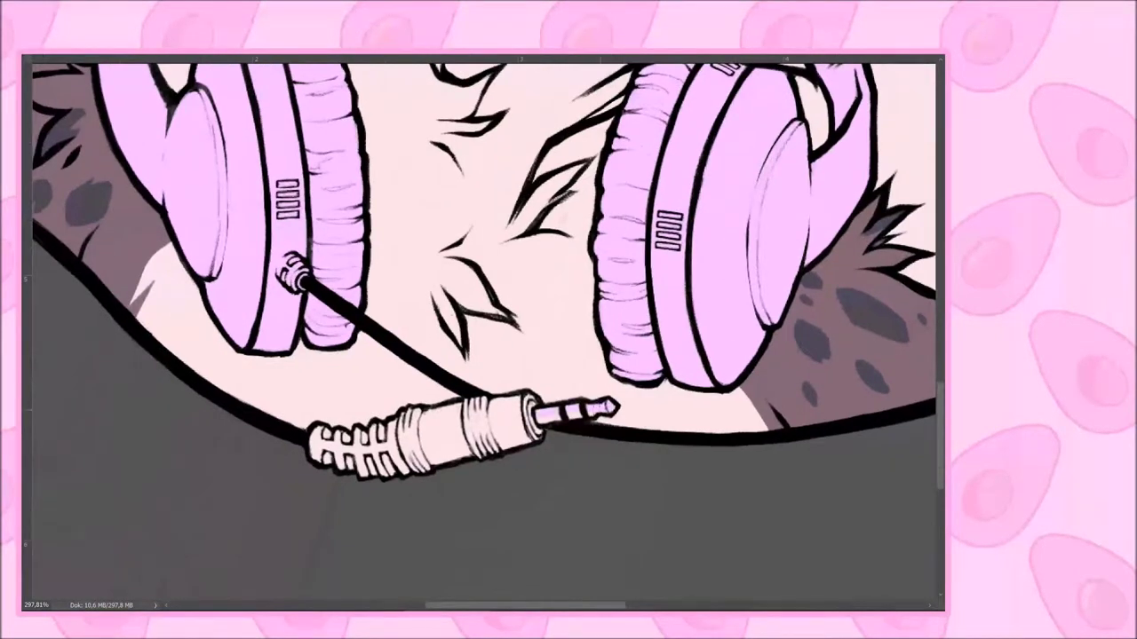
pyautogui.moveTo(533, 435)
pyautogui.mouseDown()
pyautogui.moveTo(480, 418)
pyautogui.moveTo(418, 444)
pyautogui.mouseUp()
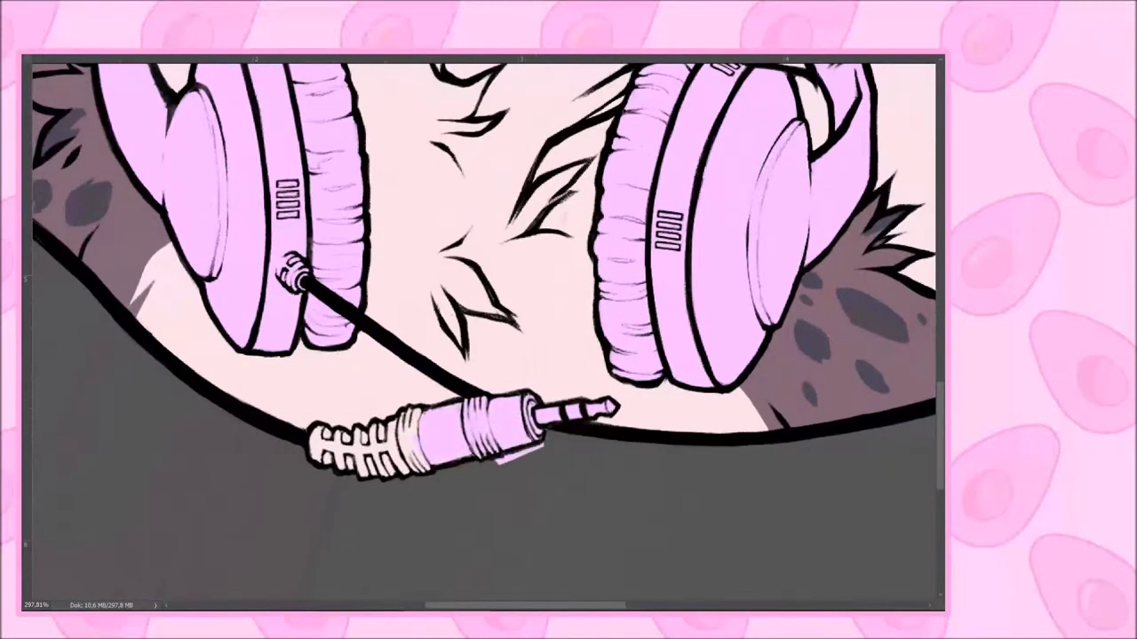
pyautogui.moveTo(529, 431)
pyautogui.mouseDown()
pyautogui.moveTo(466, 422)
pyautogui.moveTo(320, 444)
pyautogui.moveTo(365, 466)
pyautogui.moveTo(409, 435)
pyautogui.moveTo(547, 433)
pyautogui.mouseUp()
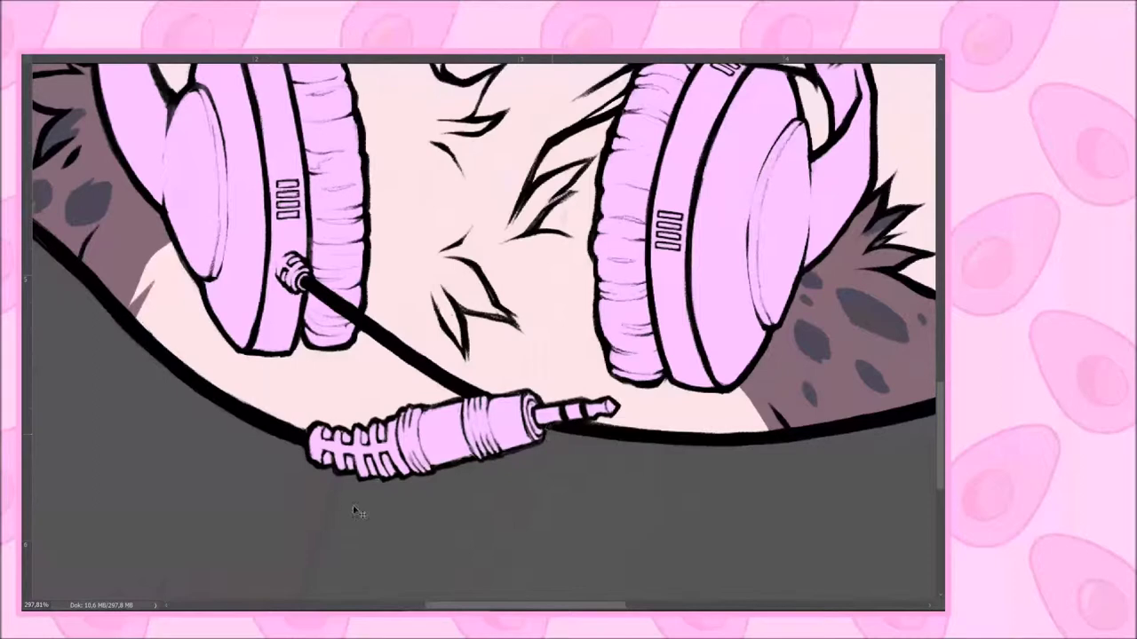
# Try a layer option on the artwork layer to preview a lighter eye, then undo it
pyautogui.rightClick(600, 95)
pyautogui.click(699, 362)
pyautogui.scroll(-3, 484, 333)
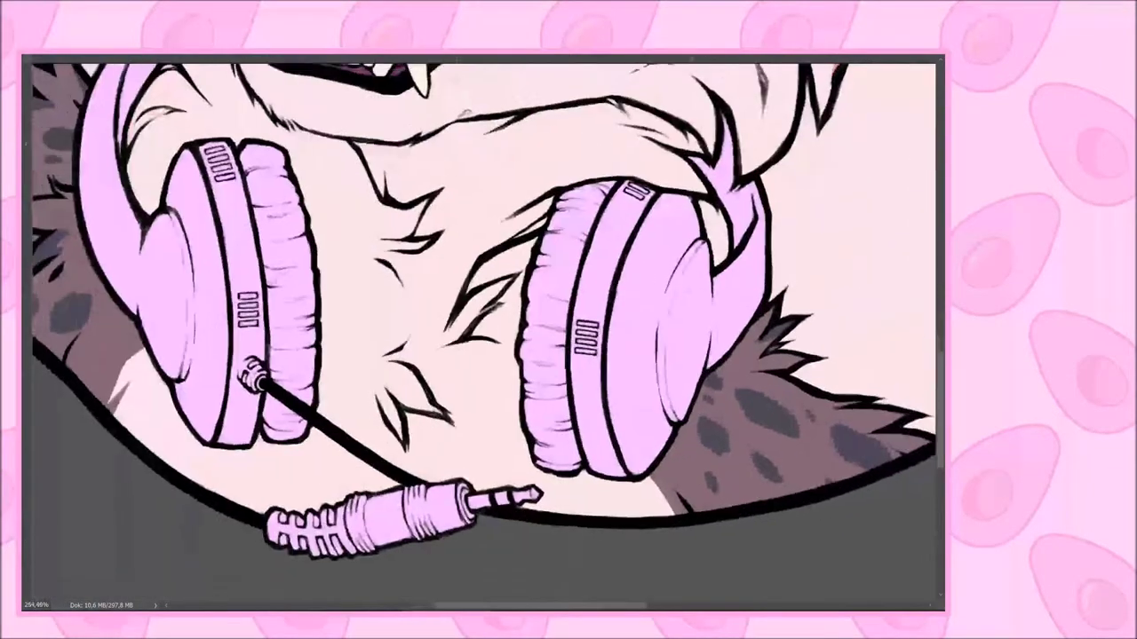
pyautogui.scroll(4, 484, 333)
pyautogui.hotkey('ctrl', 'z')
pyautogui.hotkey('ctrl', 'z')
pyautogui.scroll(5, 552, 229)
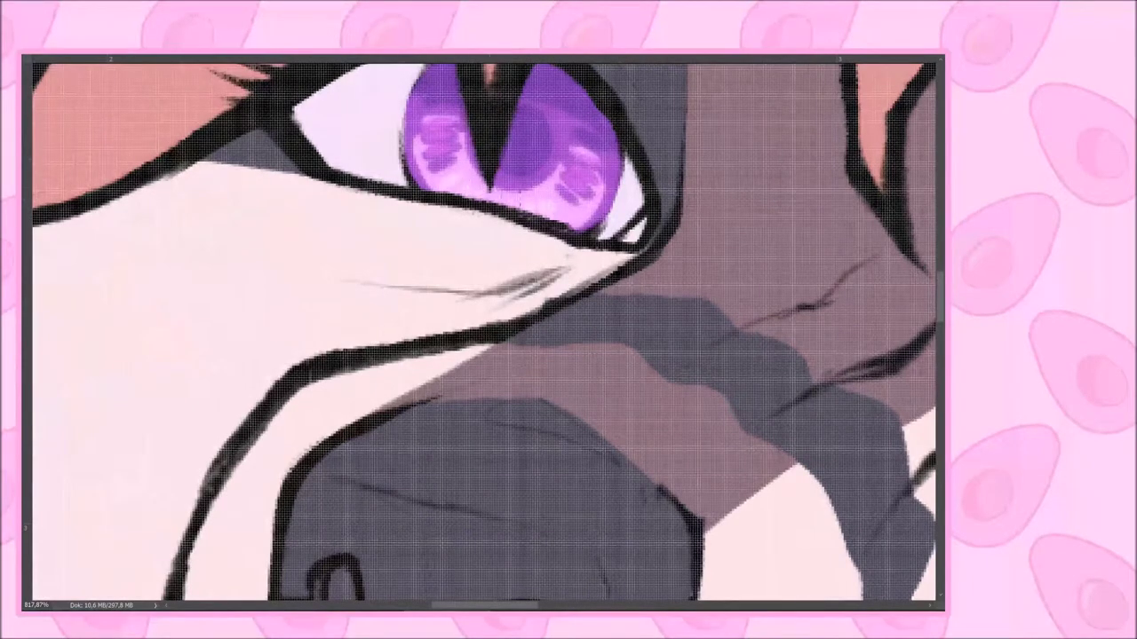
pyautogui.scroll(-9, 578, 236)
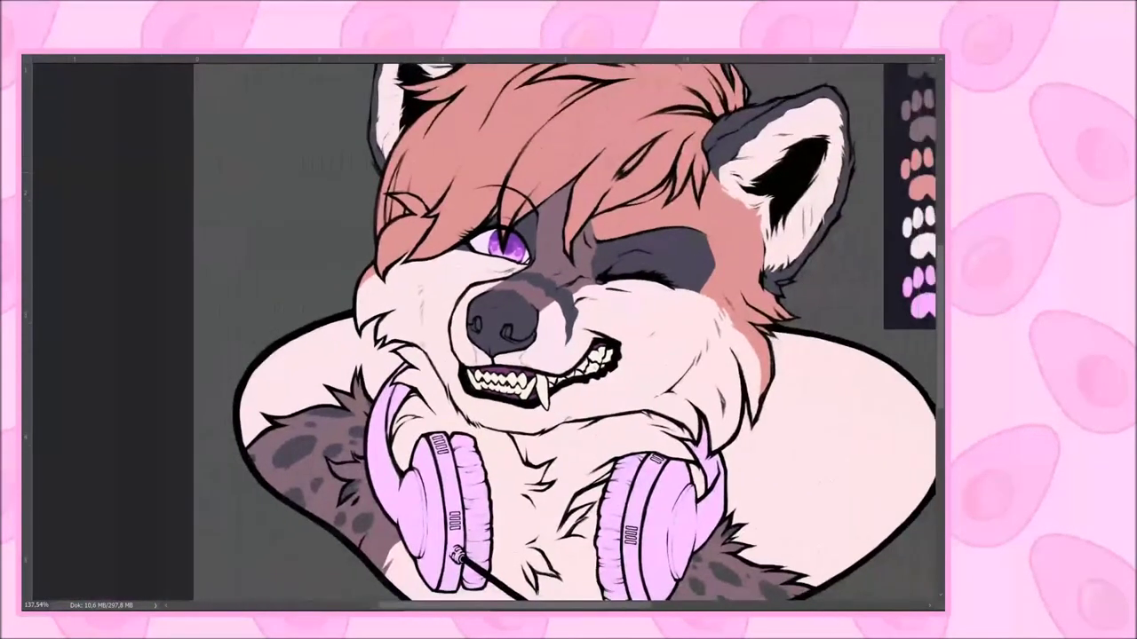
# Apply a Hue/Saturation adjustment with Lightness set to +59
pyautogui.scroll(-1, 579, 236)
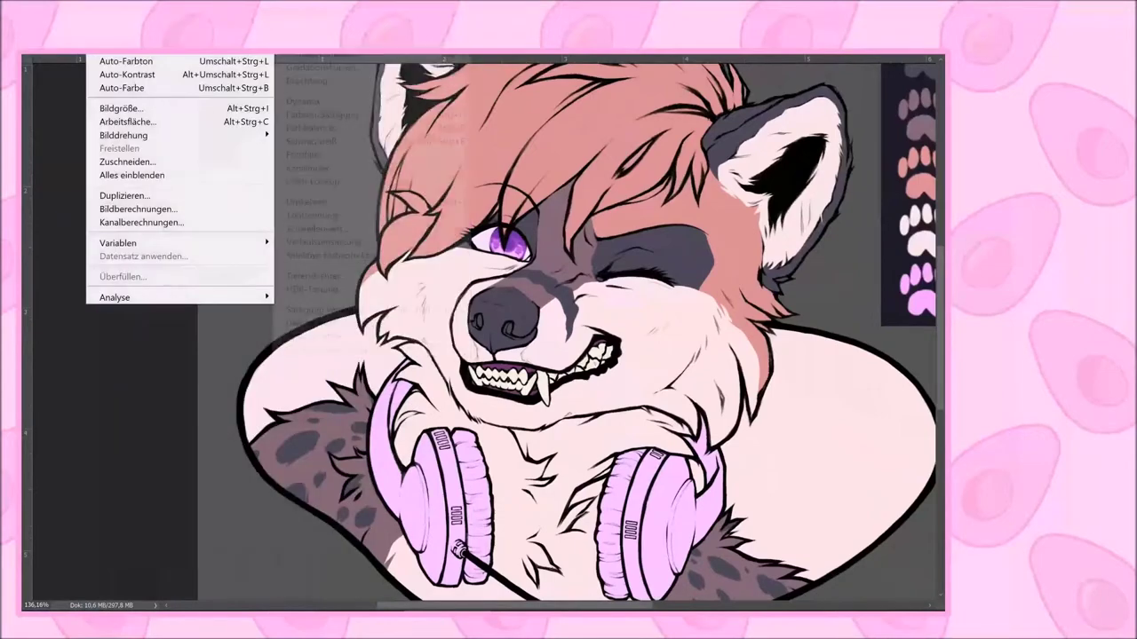
pyautogui.hotkey('ctrl', 'u')
pyautogui.click(934, 183)
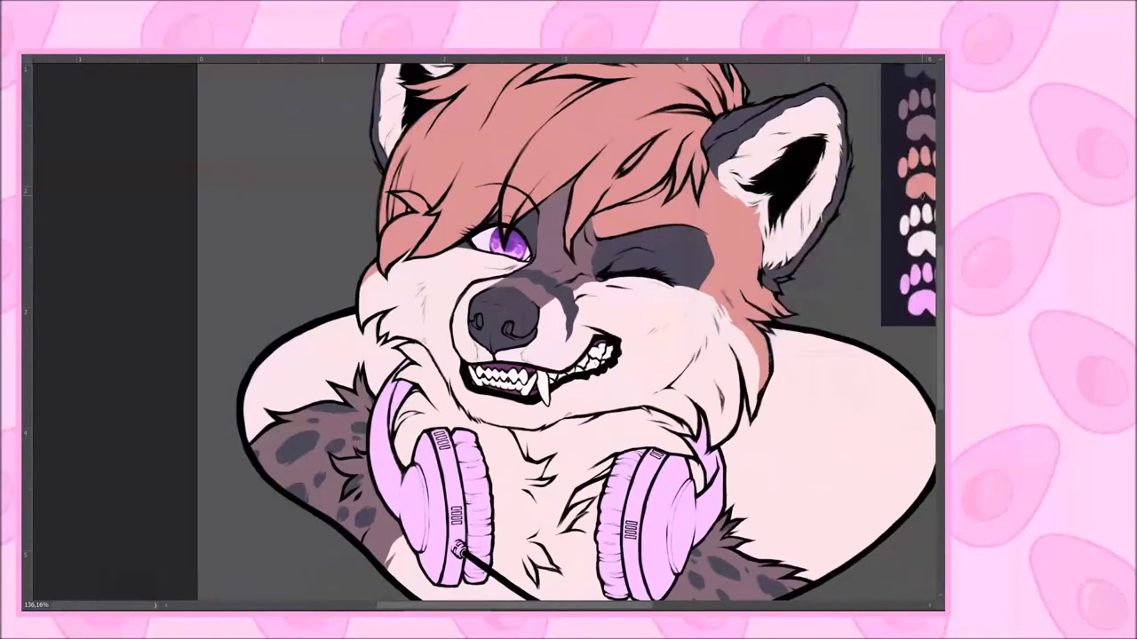
pyautogui.scroll(-2, 497, 329)
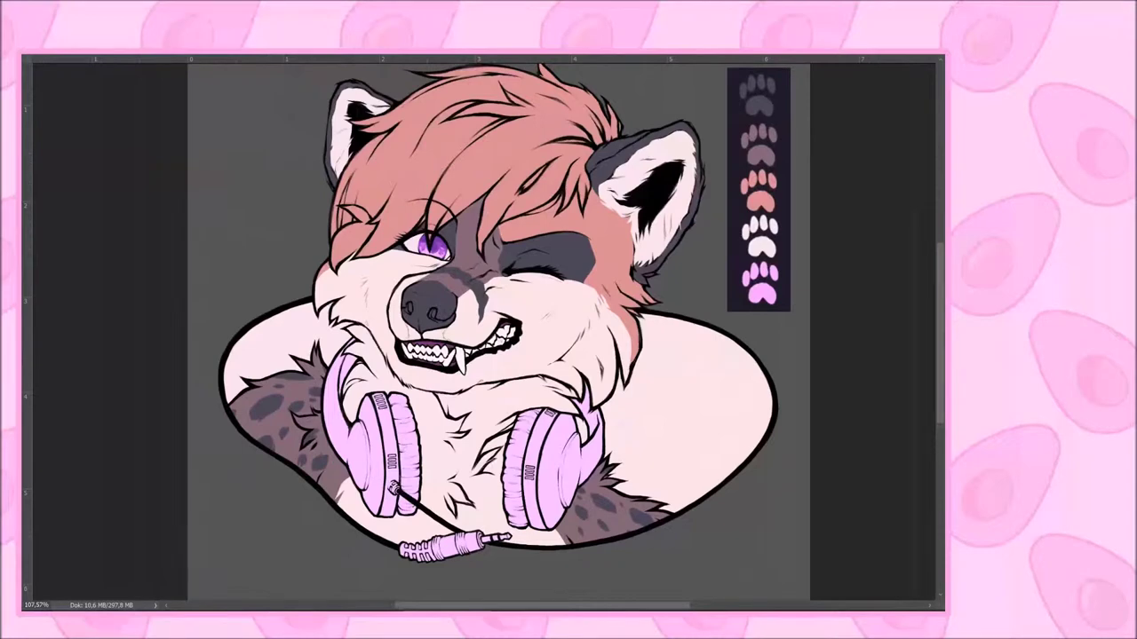
# Paint a double chevron mark on the winking-side cheek
pyautogui.scroll(3, 535, 291)
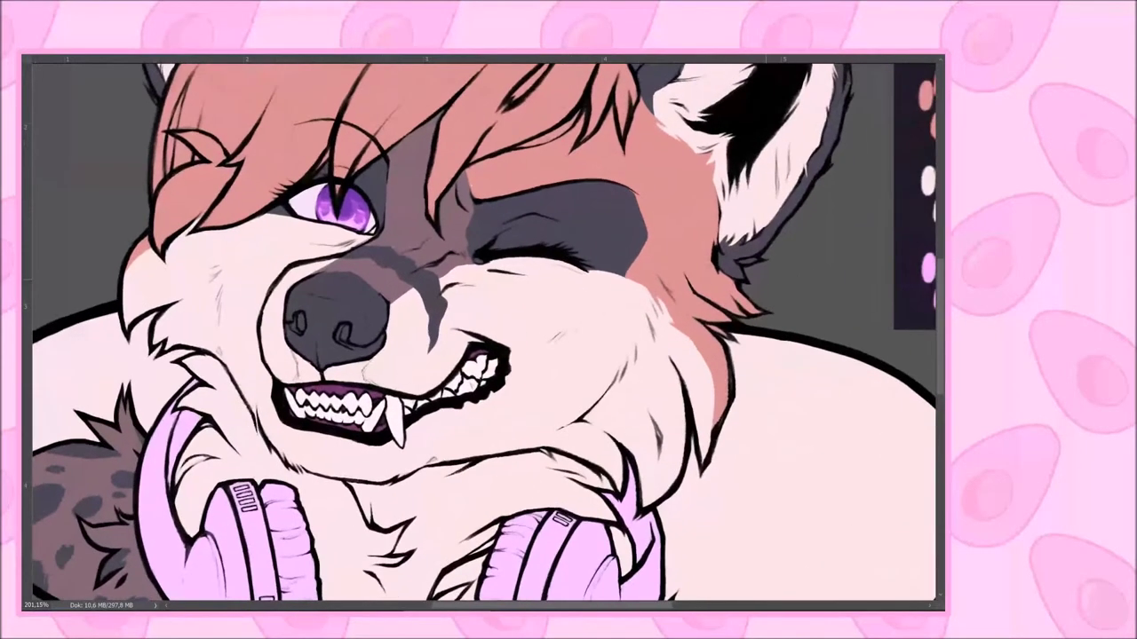
pyautogui.moveTo(506, 294); pyautogui.dragTo(598, 301)
pyautogui.scroll(2, 557, 304)
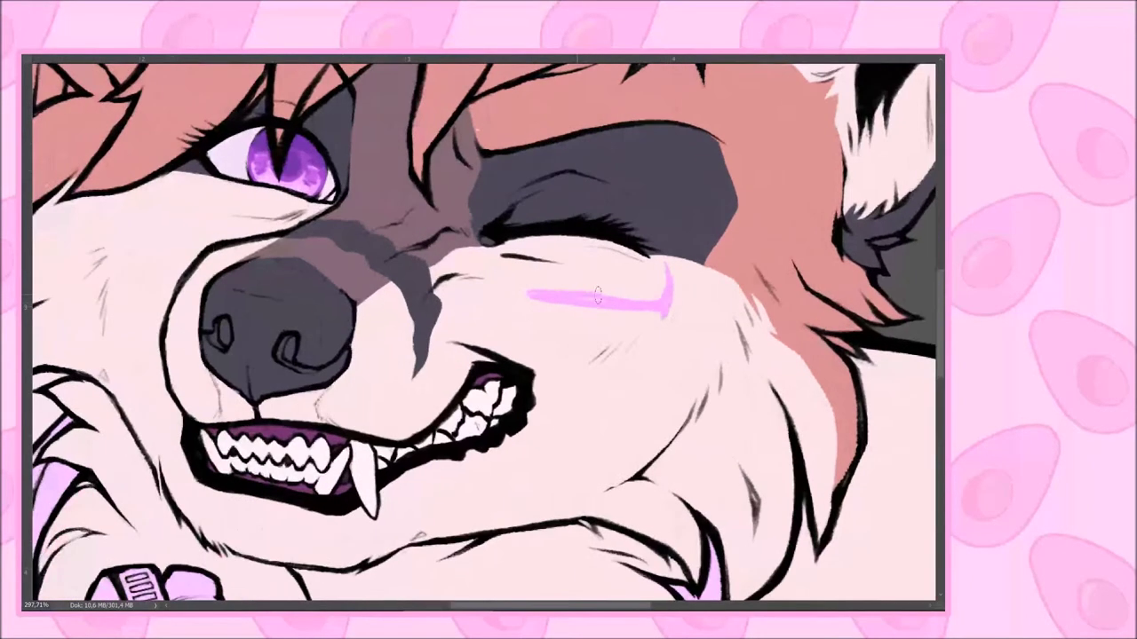
pyautogui.moveTo(600, 321)
pyautogui.mouseDown()
pyautogui.moveTo(551, 293)
pyautogui.moveTo(641, 284)
pyautogui.moveTo(636, 330)
pyautogui.mouseUp()
pyautogui.moveTo(561, 294); pyautogui.dragTo(637, 329)
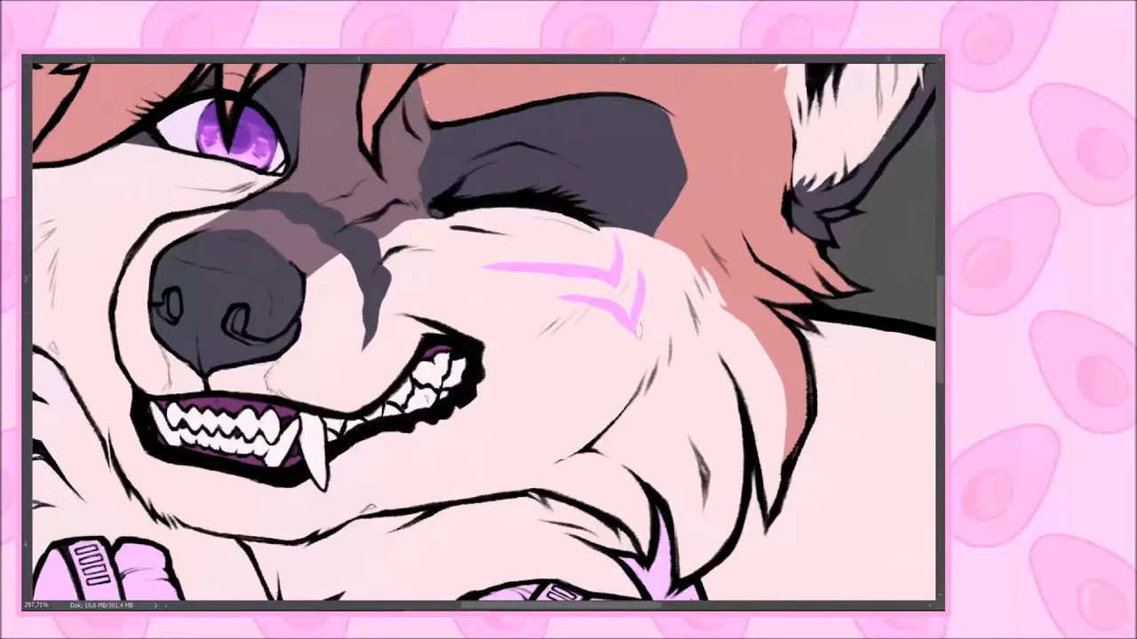
# Paint two pink chevron strokes on the left cheek
pyautogui.moveTo(646, 276)
pyautogui.mouseDown()
pyautogui.moveTo(812, 403)
pyautogui.moveTo(932, 435)
pyautogui.mouseUp()
pyautogui.moveTo(365, 351); pyautogui.dragTo(464, 344)
pyautogui.moveTo(384, 306)
pyautogui.mouseDown()
pyautogui.moveTo(357, 365)
pyautogui.moveTo(471, 338)
pyautogui.mouseUp()
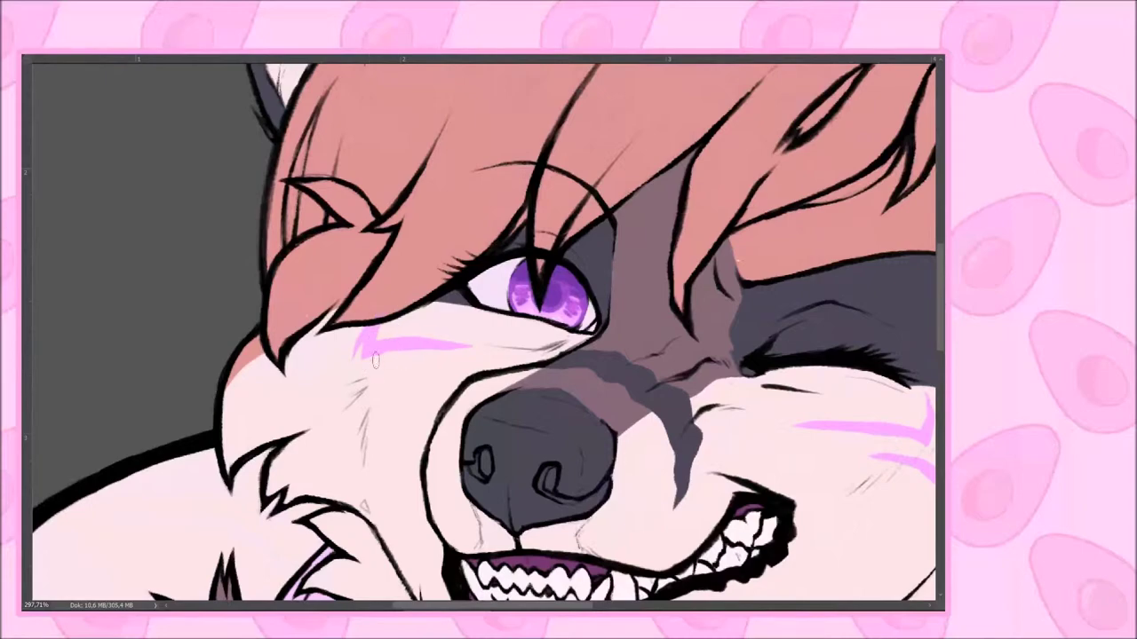
pyautogui.moveTo(425, 364)
pyautogui.mouseDown()
pyautogui.moveTo(335, 389)
pyautogui.moveTo(441, 366)
pyautogui.mouseUp()
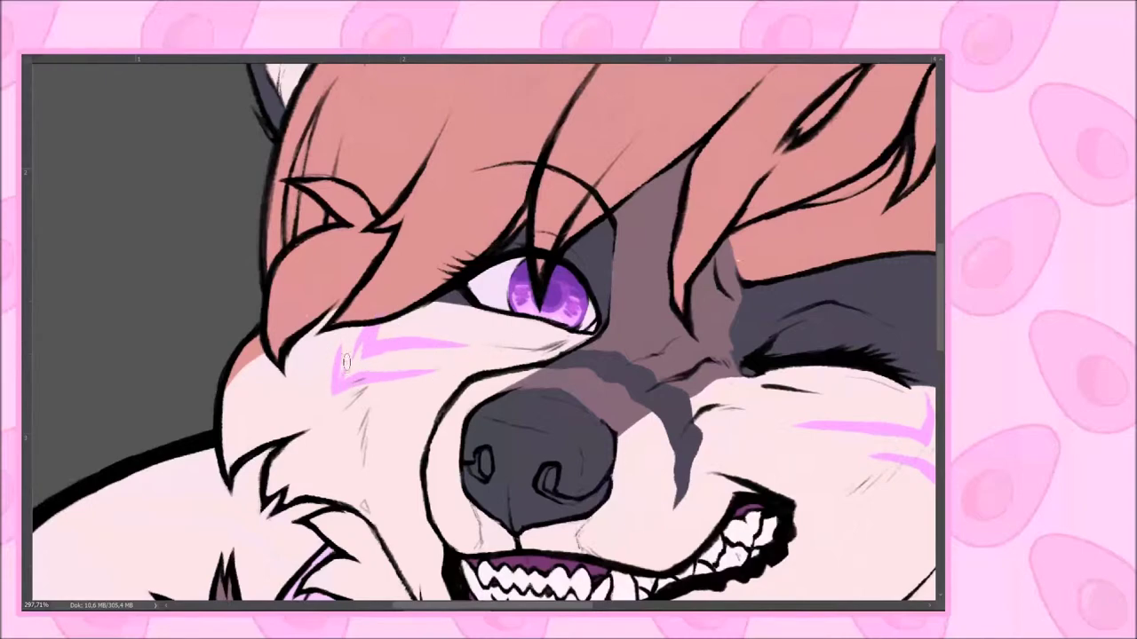
pyautogui.scroll(-2, 346, 361)
pyautogui.scroll(-2, 287, 239)
# Reshape and rotate the left cheek chevron, then duplicate the cheek marks layer
pyautogui.hotkey('ctrl', 't')
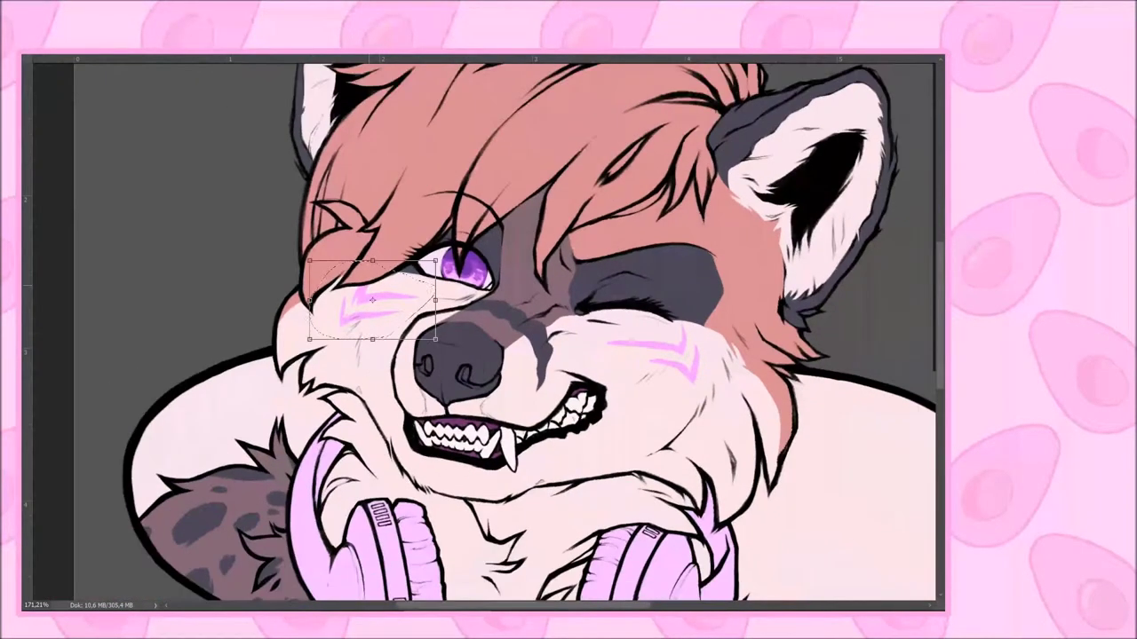
pyautogui.moveTo(438, 266); pyautogui.dragTo(462, 276)
pyautogui.press('Return')
pyautogui.rightClick(710, 62)
pyautogui.click(754, 101)
pyautogui.click(680, 216)
# Apply a Gaussian blur to the copied cheek marks and compare blurred and unblurred versions
pyautogui.click(218, 55)
pyautogui.moveTo(267, 269)
pyautogui.click(142, 321)
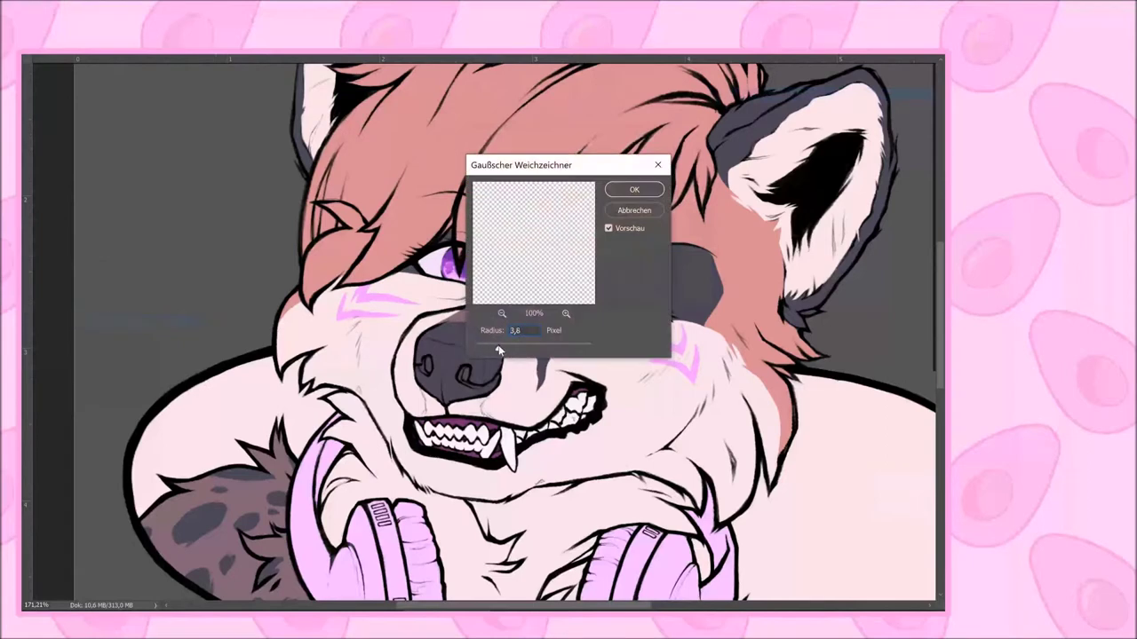
pyautogui.click(634, 189)
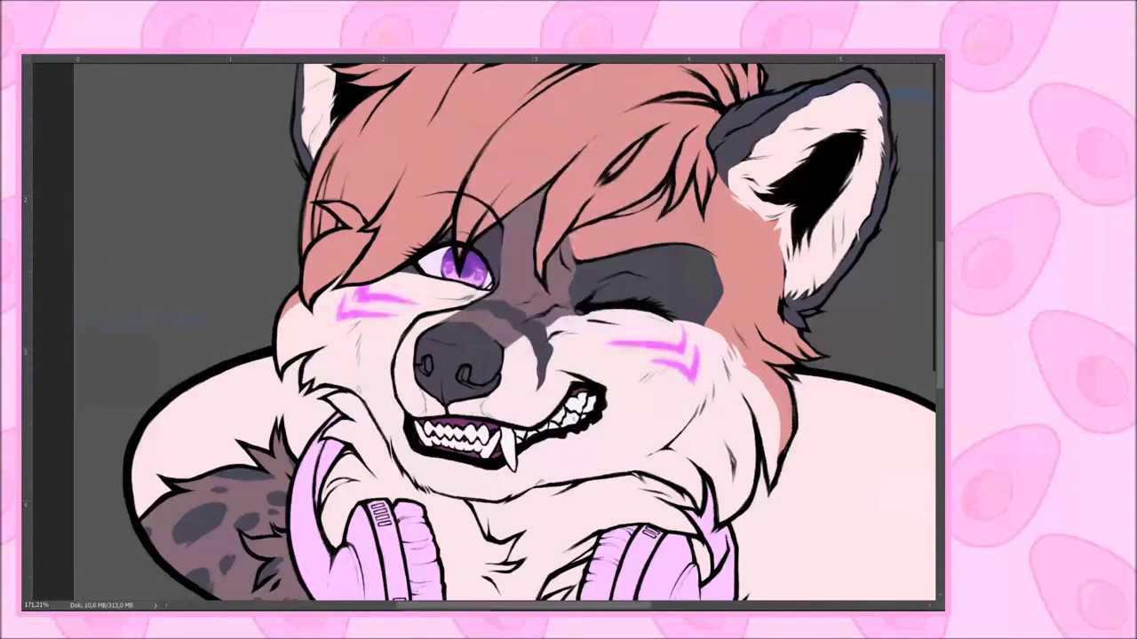
pyautogui.hotkey('ctrl', 'z')
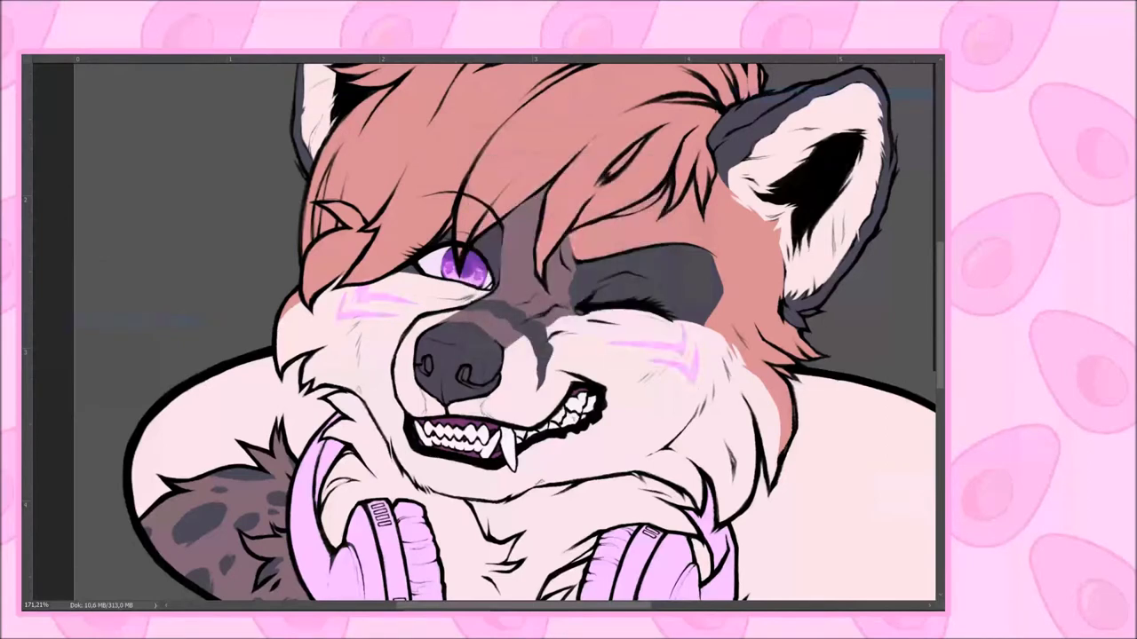
pyautogui.hotkey('ctrl', 'z')
pyautogui.hotkey('ctrl', 'z')
pyautogui.hotkey('ctrl', 'z')
# Make another copy of the cheek marks and reapply the blur to preview glow variations
pyautogui.rightClick(711, 14)
pyautogui.click(737, 119)
pyautogui.press('Return')
pyautogui.hotkey('ctrl', 'z')
pyautogui.hotkey('ctrl', 'z')
pyautogui.hotkey('ctrl', 'z')
pyautogui.hotkey('ctrl', 'z')
pyautogui.hotkey('ctrl', 'z')
pyautogui.hotkey('ctrl', 'z')
# Set the cheek marks layer opacity to 70%, comparing it against 50%
pyautogui.press('7')
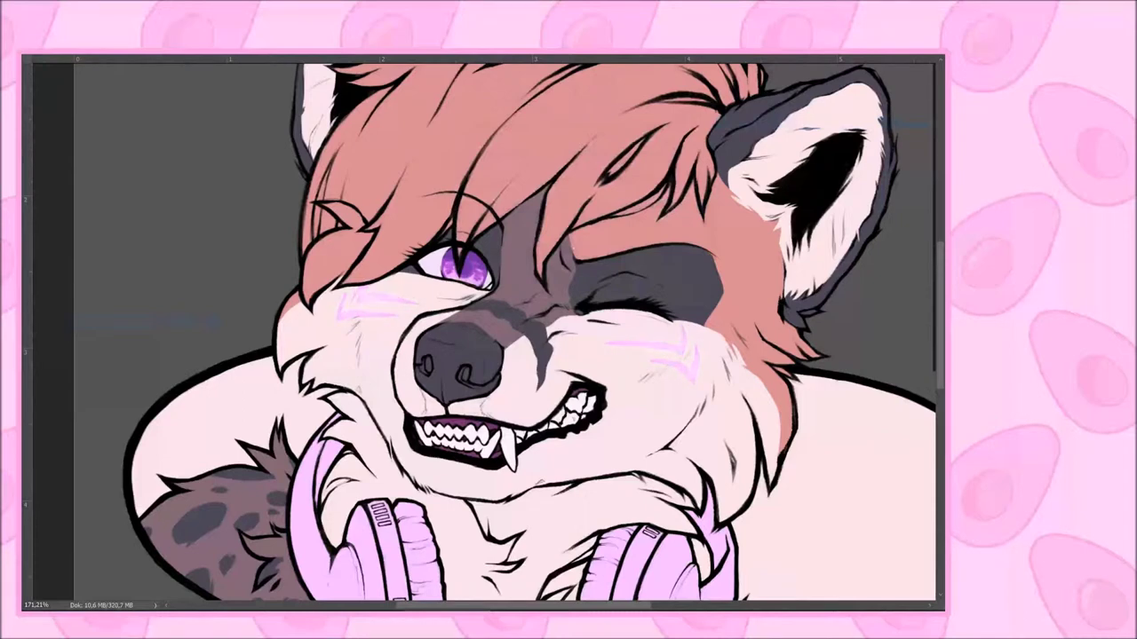
pyautogui.press('5')
pyautogui.press('7')
pyautogui.press('5')
pyautogui.press('7')
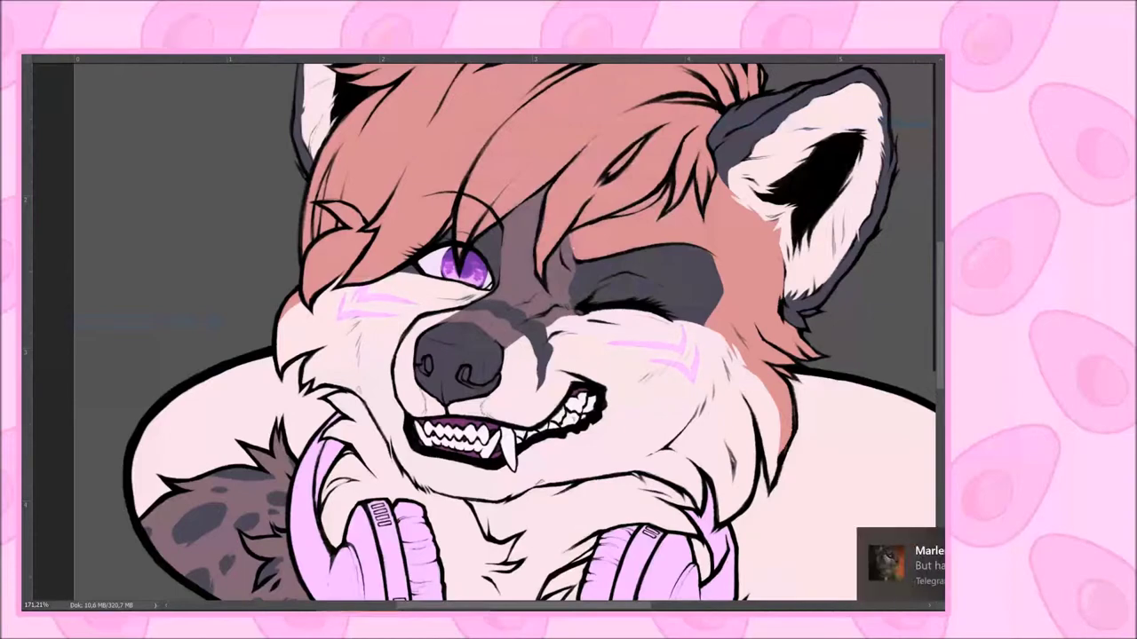
pyautogui.scroll(-5, 509, 332)
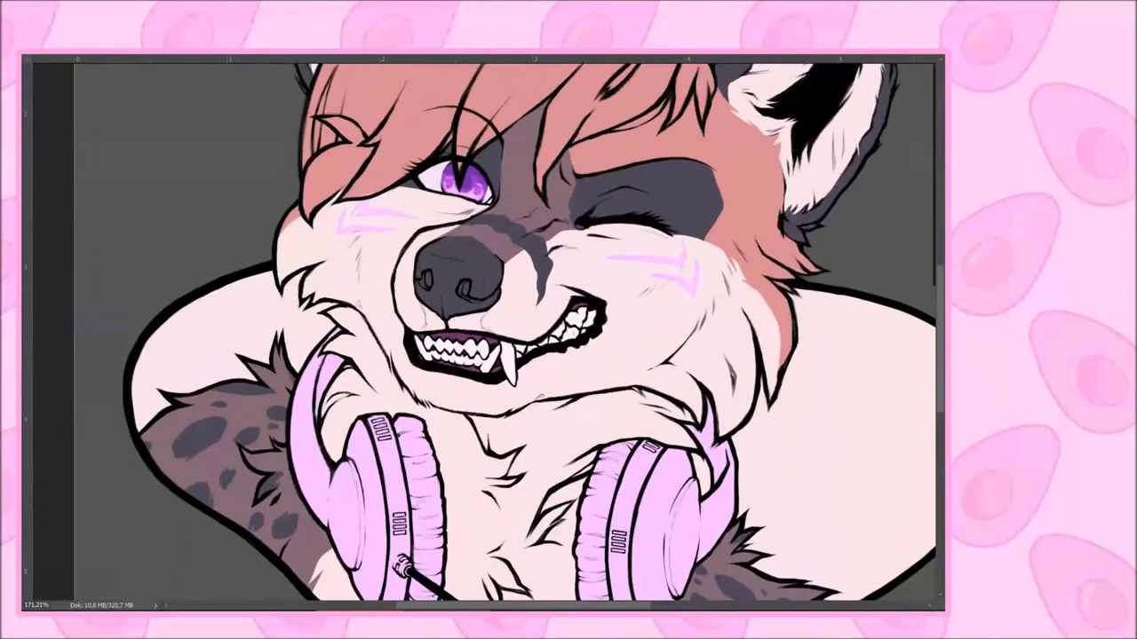
pyautogui.rightClick(669, 94)
pyautogui.press('Escape')
pyautogui.rightClick(589, 94)
pyautogui.click(752, 343)
pyautogui.hotkey('alt', 't')
pyautogui.press('Escape')
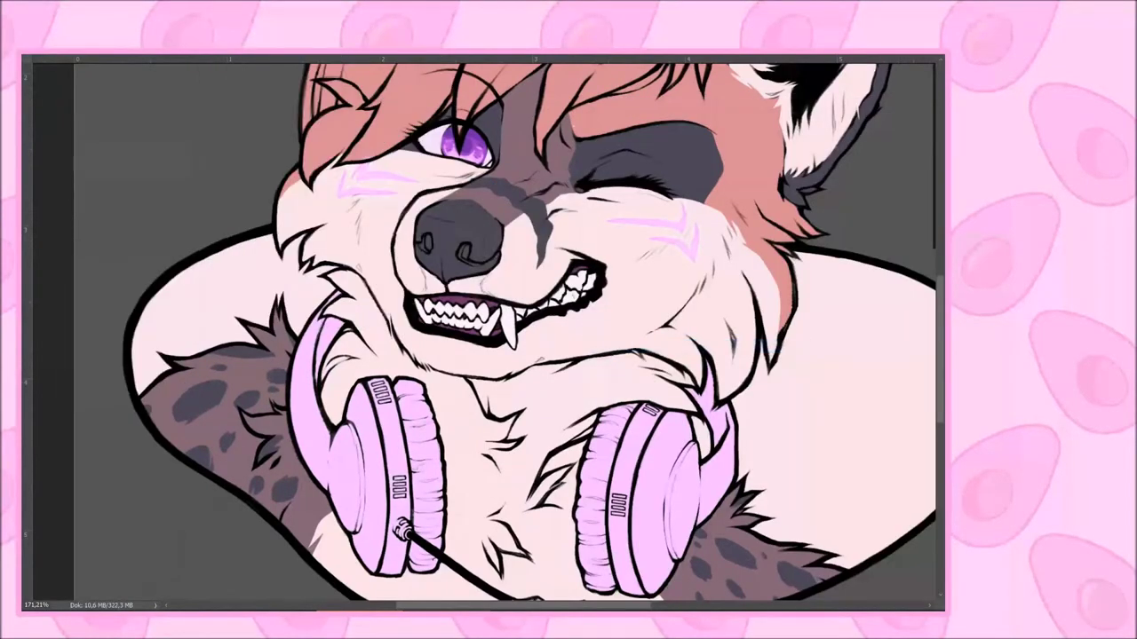
pyautogui.hotkey('ctrl', 'j')
pyautogui.hotkey('alt', 't')
pyautogui.click(133, 320)
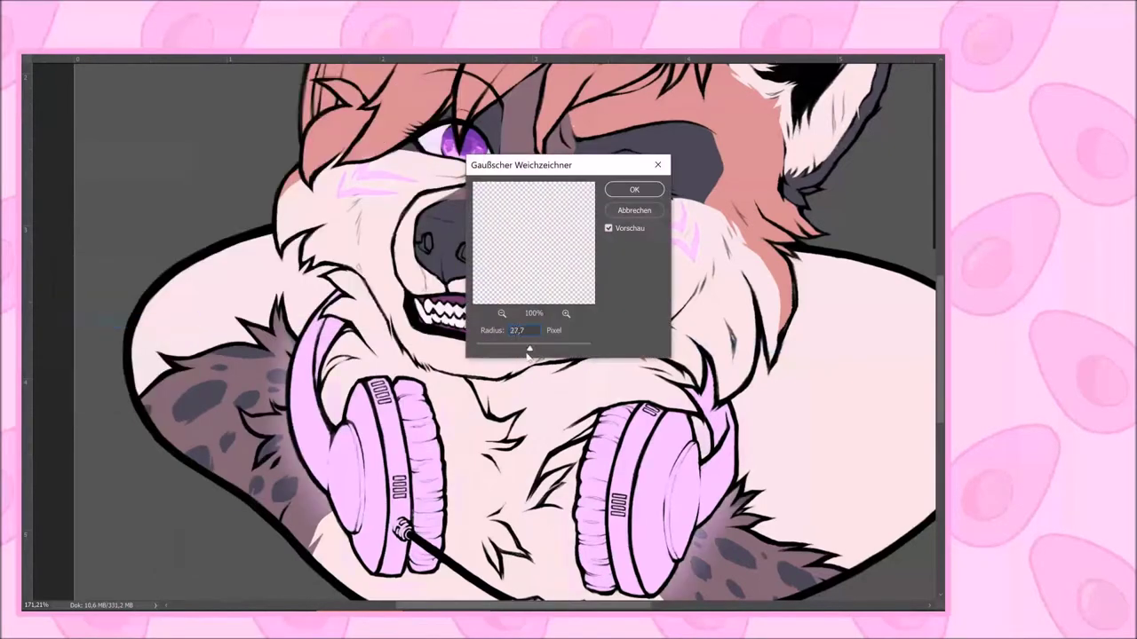
pyautogui.click(657, 164)
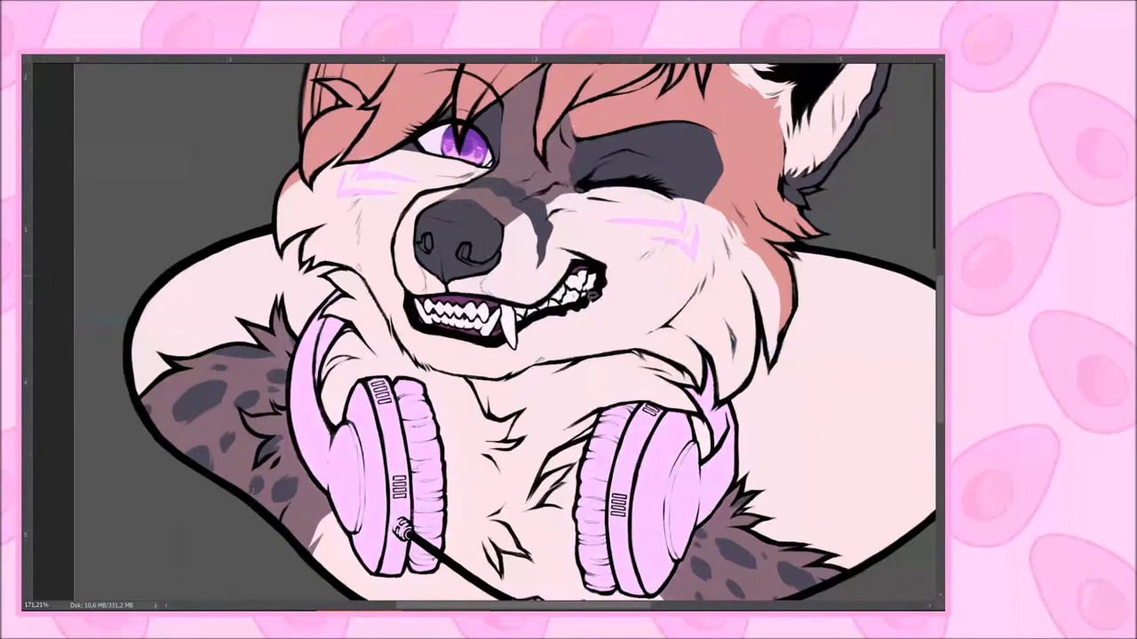
pyautogui.scroll(3, 479, 337)
# Paint both headphone cups purple and lower the layer opacity to 70% for lavender
pyautogui.scroll(1, 480, 337)
pyautogui.moveTo(668, 373)
pyautogui.mouseDown()
pyautogui.moveTo(664, 335)
pyautogui.moveTo(633, 324)
pyautogui.moveTo(649, 368)
pyautogui.moveTo(627, 333)
pyautogui.moveTo(614, 373)
pyautogui.moveTo(630, 395)
pyautogui.moveTo(612, 410)
pyautogui.moveTo(629, 409)
pyautogui.moveTo(601, 437)
pyautogui.moveTo(618, 453)
pyautogui.moveTo(603, 502)
pyautogui.moveTo(644, 528)
pyautogui.mouseUp()
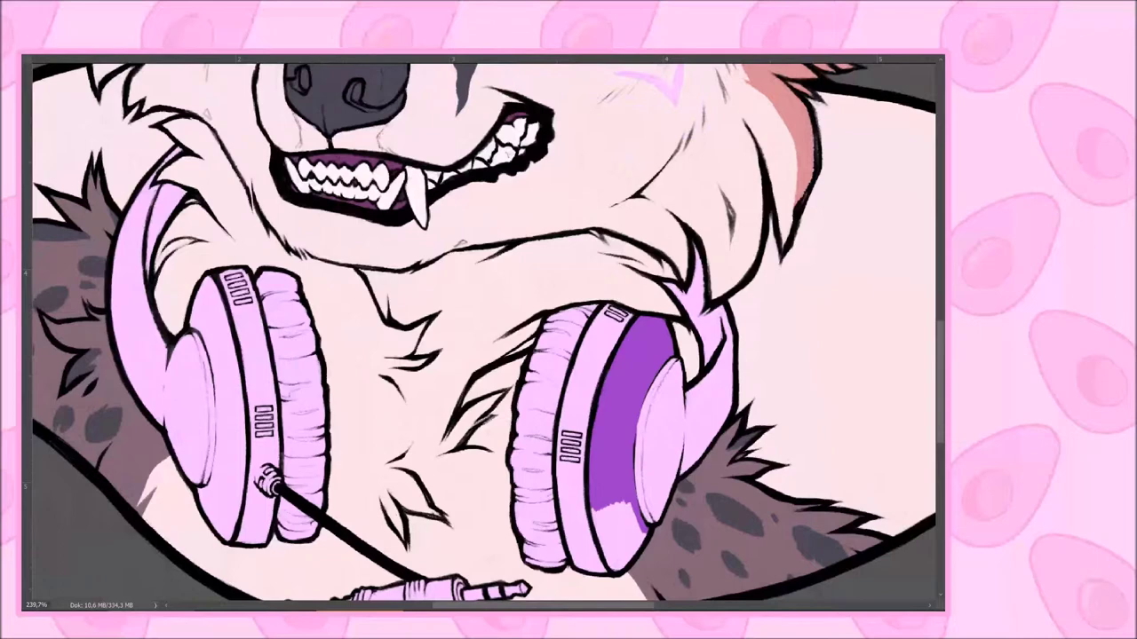
pyautogui.moveTo(595, 511)
pyautogui.mouseDown()
pyautogui.moveTo(613, 568)
pyautogui.moveTo(640, 506)
pyautogui.moveTo(613, 560)
pyautogui.mouseUp()
pyautogui.moveTo(204, 280)
pyautogui.mouseDown()
pyautogui.moveTo(198, 320)
pyautogui.moveTo(213, 342)
pyautogui.moveTo(239, 466)
pyautogui.moveTo(224, 493)
pyautogui.moveTo(212, 480)
pyautogui.moveTo(222, 533)
pyautogui.moveTo(235, 532)
pyautogui.mouseUp()
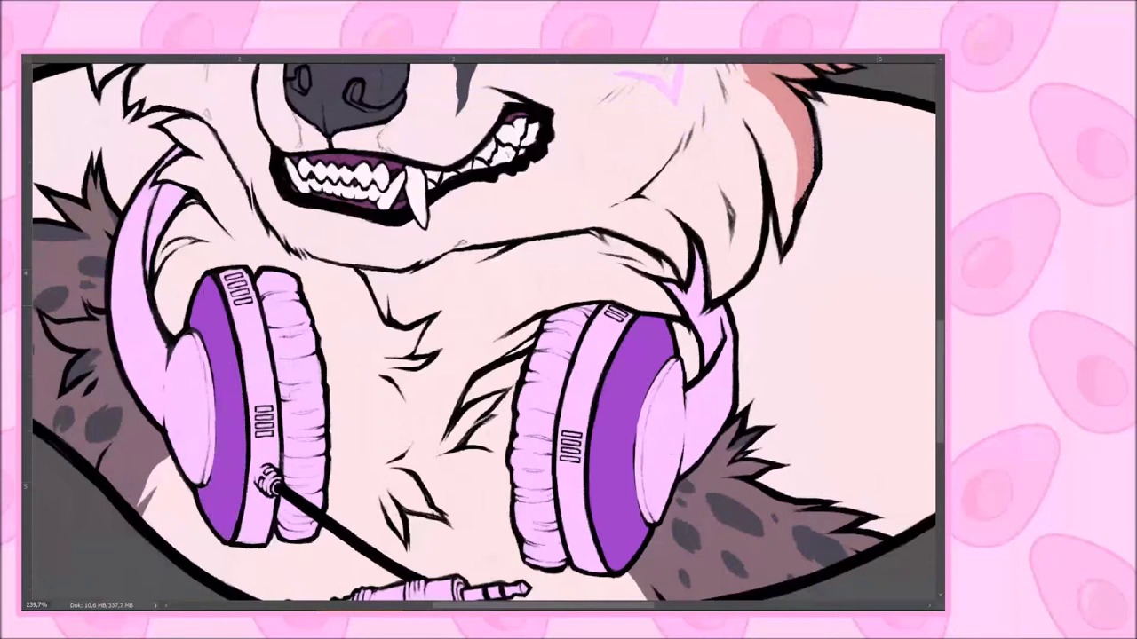
pyautogui.press('7')
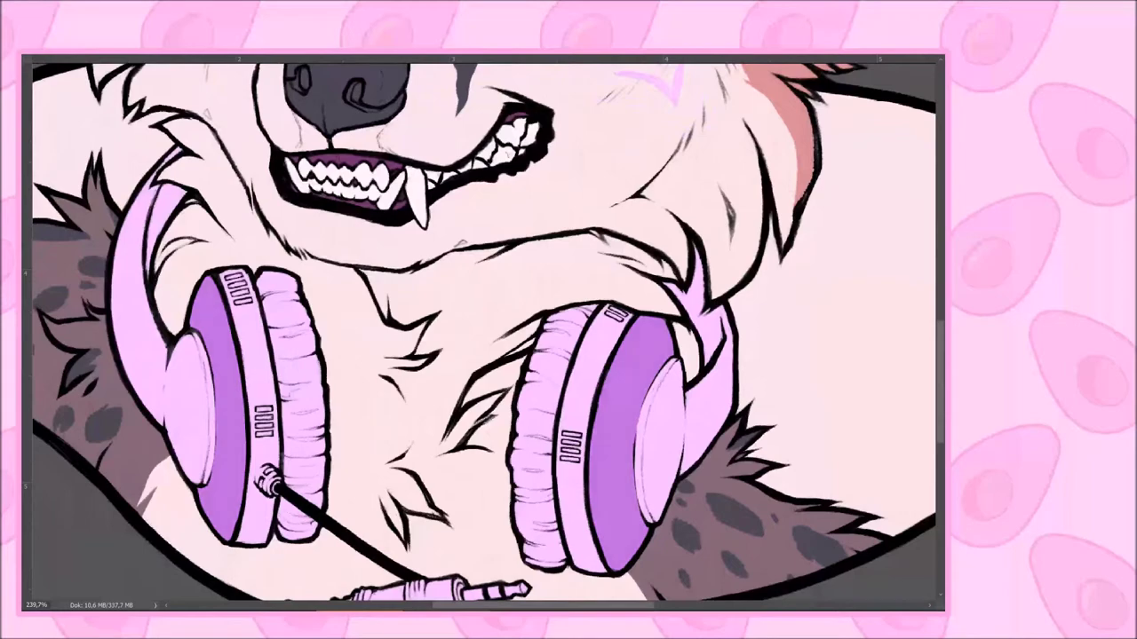
# Fill the ear cushions dark grey and paint the jack plug's barrel dark grey
pyautogui.scroll(1, 484, 332)
pyautogui.moveTo(399, 263)
pyautogui.mouseDown()
pyautogui.moveTo(356, 297)
pyautogui.moveTo(382, 454)
pyautogui.moveTo(641, 602)
pyautogui.moveTo(704, 453)
pyautogui.moveTo(723, 311)
pyautogui.moveTo(460, 301)
pyautogui.moveTo(401, 267)
pyautogui.mouseUp()
pyautogui.hotkey('alt', 'BackSpace')
pyautogui.scroll(-3, 479, 320)
pyautogui.moveTo(618, 404)
pyautogui.mouseDown()
pyautogui.moveTo(641, 448)
pyautogui.moveTo(662, 431)
pyautogui.mouseUp()
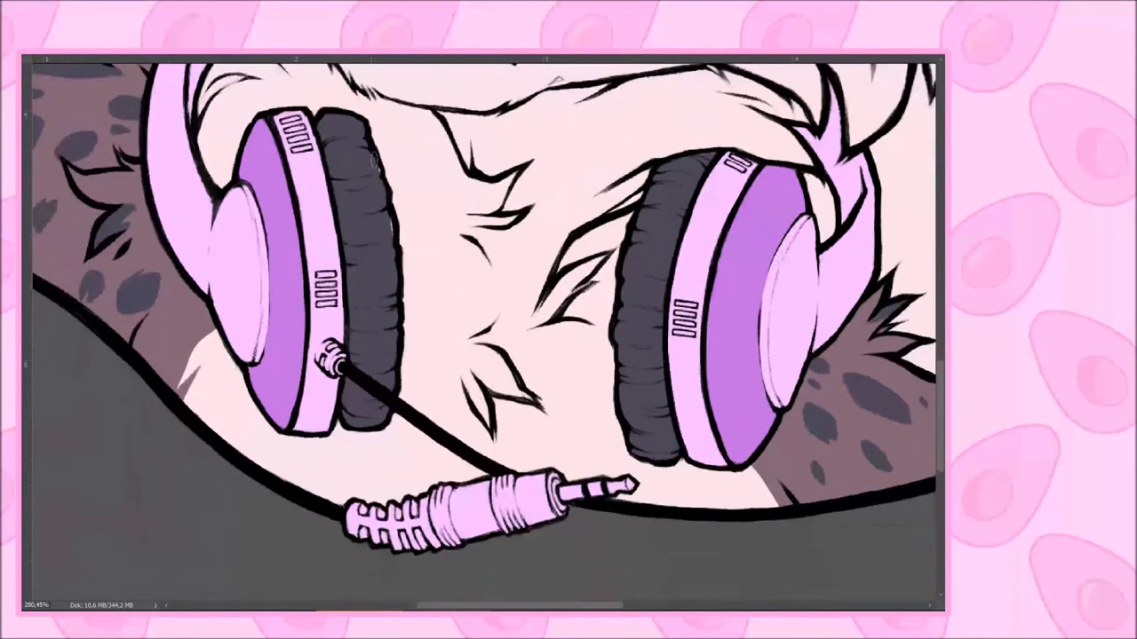
pyautogui.moveTo(554, 507)
pyautogui.mouseDown()
pyautogui.moveTo(548, 487)
pyautogui.moveTo(460, 513)
pyautogui.moveTo(350, 520)
pyautogui.mouseUp()
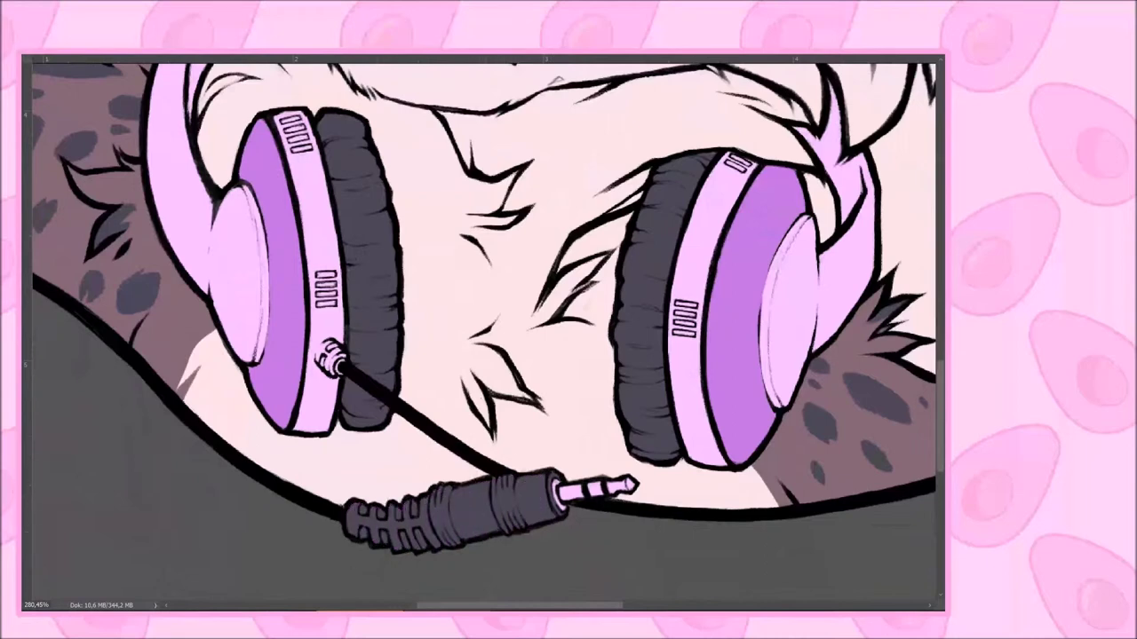
pyautogui.rightClick(648, 96)
pyautogui.press('Escape')
# Lasso the area around the headphone plug and add a new shading layer
pyautogui.scroll(-3, 484, 333)
pyautogui.scroll(2, 484, 333)
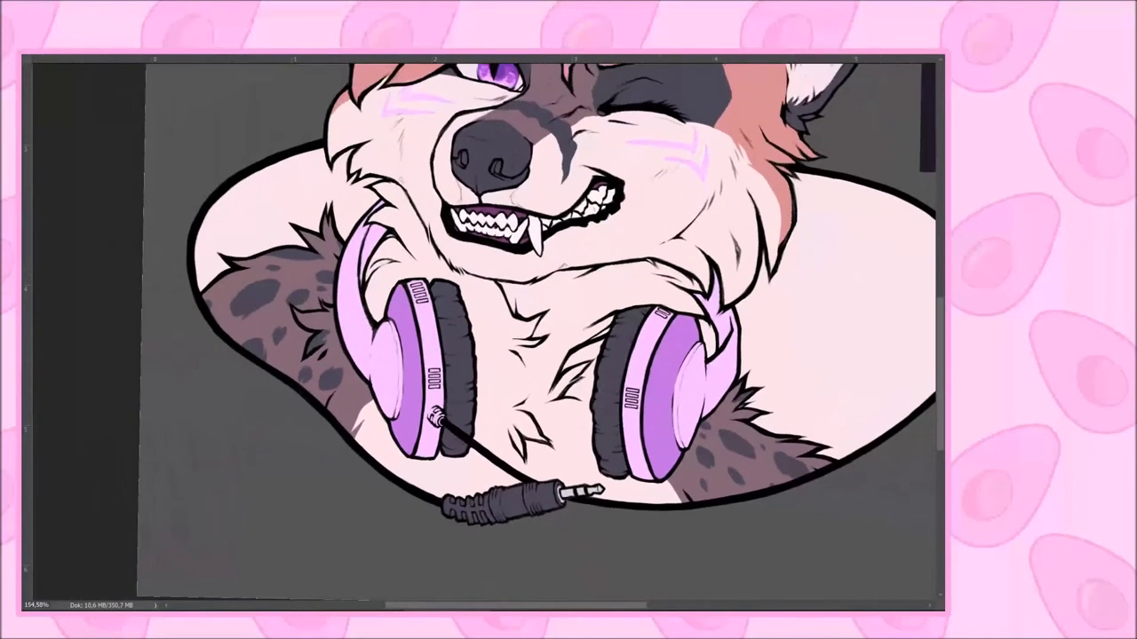
pyautogui.moveTo(624, 504)
pyautogui.mouseDown()
pyautogui.moveTo(504, 480)
pyautogui.moveTo(610, 533)
pyautogui.mouseUp()
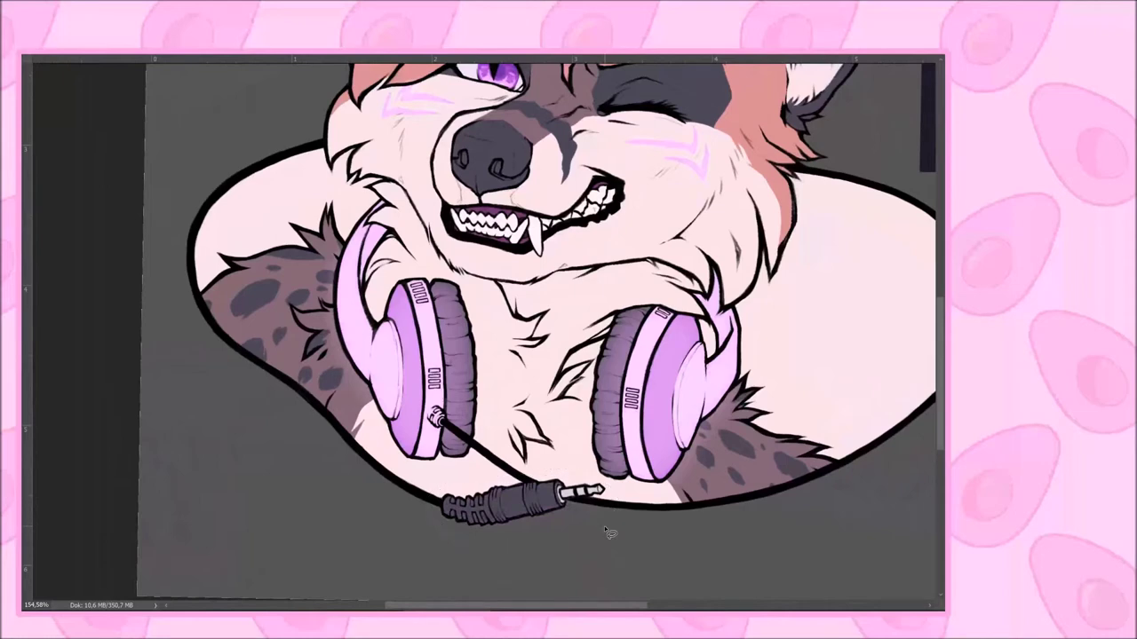
pyautogui.scroll(-2, 604, 526)
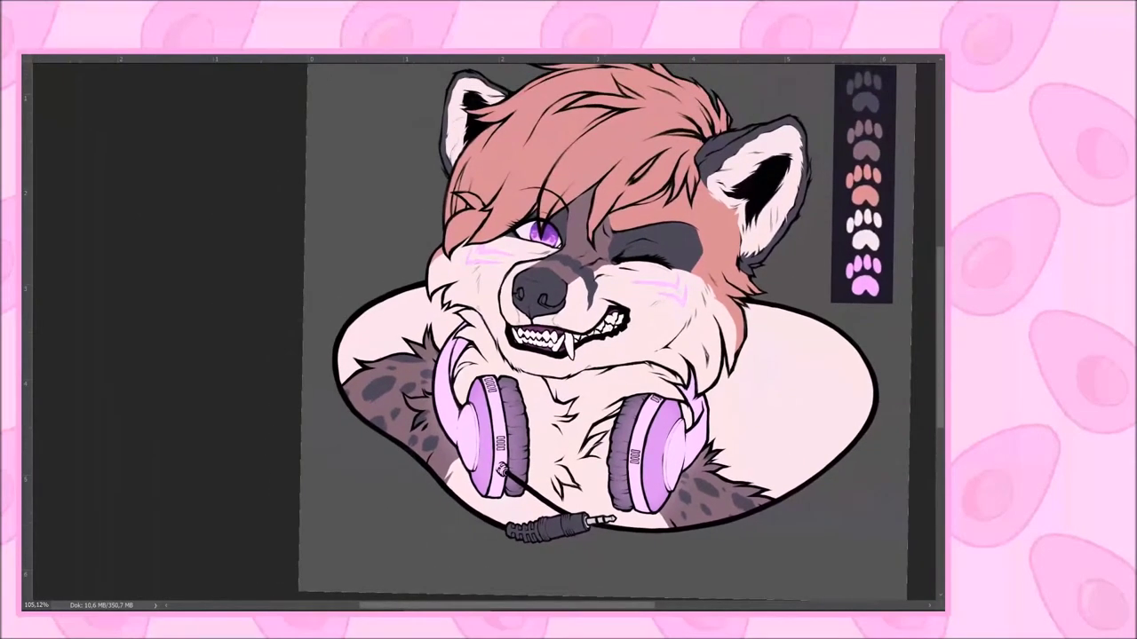
pyautogui.rightClick(598, 91)
pyautogui.click(626, 162)
# Apply a Gaussian Blur of 4,3 pixels to the selection on the new layer
pyautogui.click(213, 51)
pyautogui.moveTo(266, 257)
pyautogui.click(134, 323)
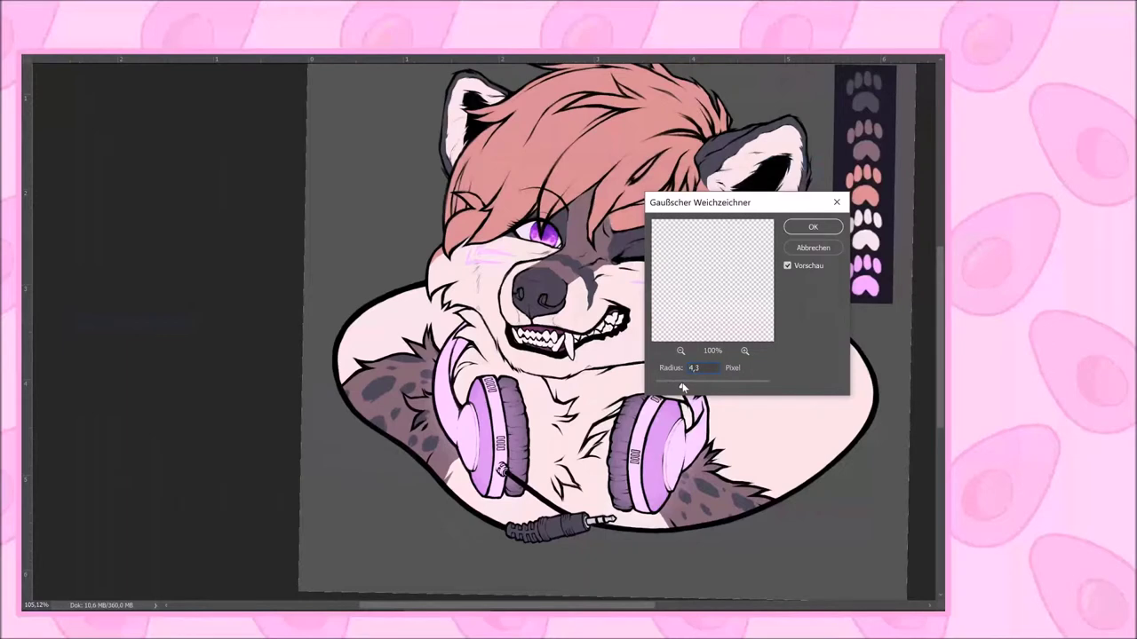
pyautogui.press('Return')
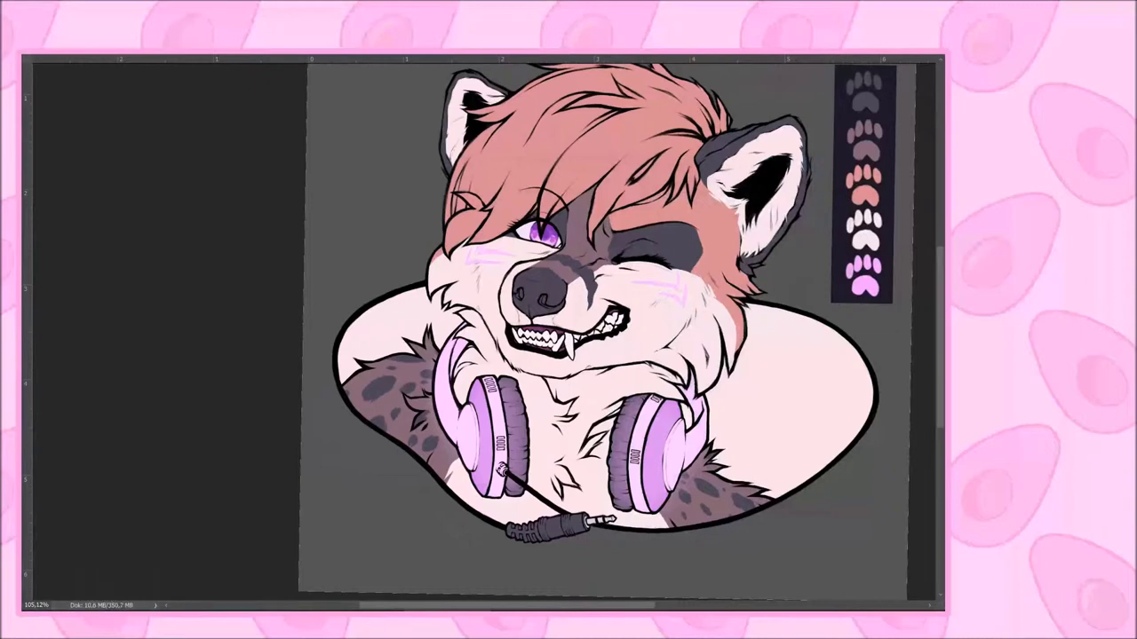
pyautogui.scroll(-2, 479, 329)
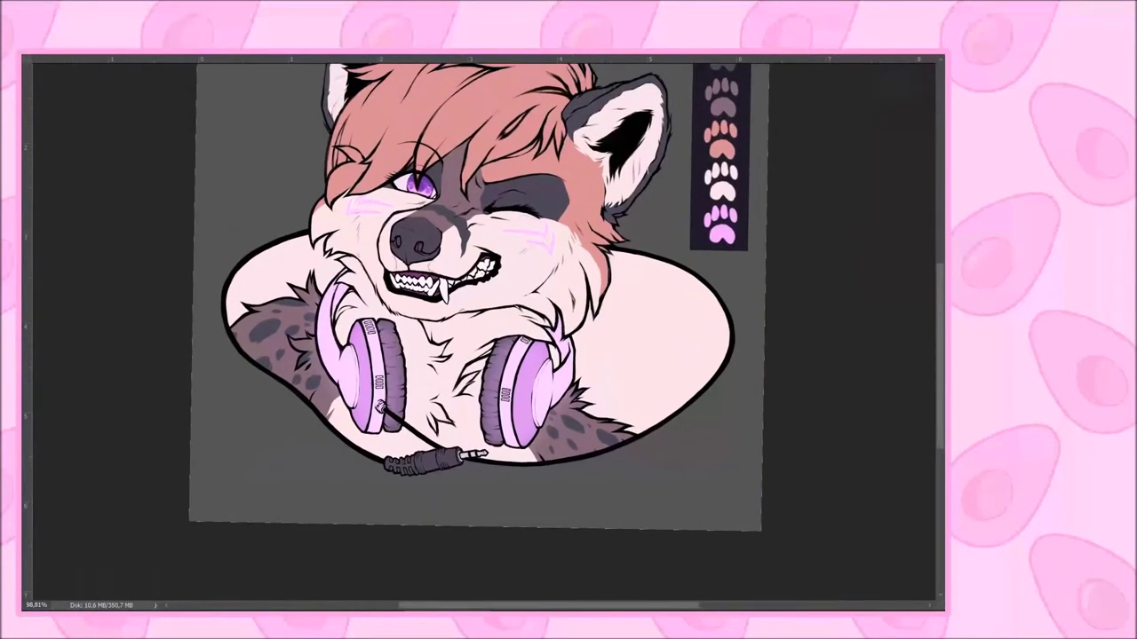
# Fill the oval backdrop blue-grey and paint over the cream and white gaps by the fur
pyautogui.click(726, 306)
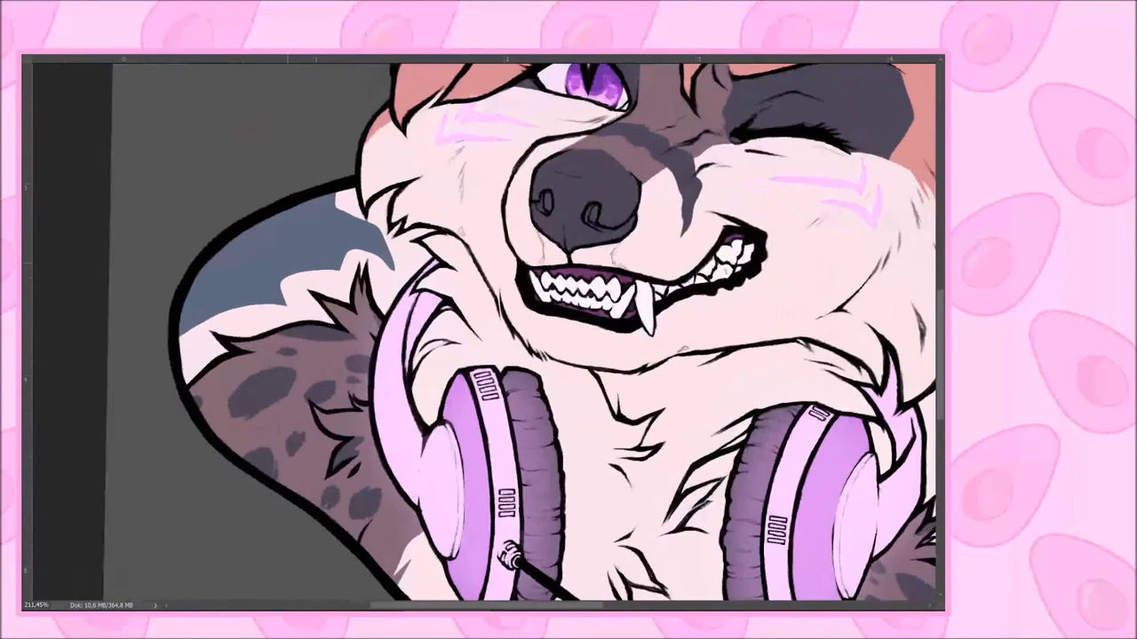
pyautogui.scroll(5, 266, 262)
pyautogui.moveTo(395, 191)
pyautogui.mouseDown()
pyautogui.moveTo(362, 238)
pyautogui.moveTo(431, 242)
pyautogui.moveTo(386, 310)
pyautogui.mouseUp()
pyautogui.moveTo(368, 258)
pyautogui.mouseDown()
pyautogui.moveTo(389, 307)
pyautogui.moveTo(417, 254)
pyautogui.moveTo(306, 289)
pyautogui.moveTo(302, 311)
pyautogui.moveTo(326, 320)
pyautogui.moveTo(275, 306)
pyautogui.moveTo(248, 331)
pyautogui.moveTo(266, 309)
pyautogui.moveTo(177, 386)
pyautogui.mouseUp()
pyautogui.moveTo(568, 355); pyautogui.dragTo(155, 262)
pyautogui.moveTo(466, 368); pyautogui.dragTo(569, 342)
pyautogui.moveTo(696, 161)
pyautogui.mouseDown()
pyautogui.moveTo(654, 254)
pyautogui.moveTo(668, 252)
pyautogui.moveTo(640, 236)
pyautogui.moveTo(636, 295)
pyautogui.mouseUp()
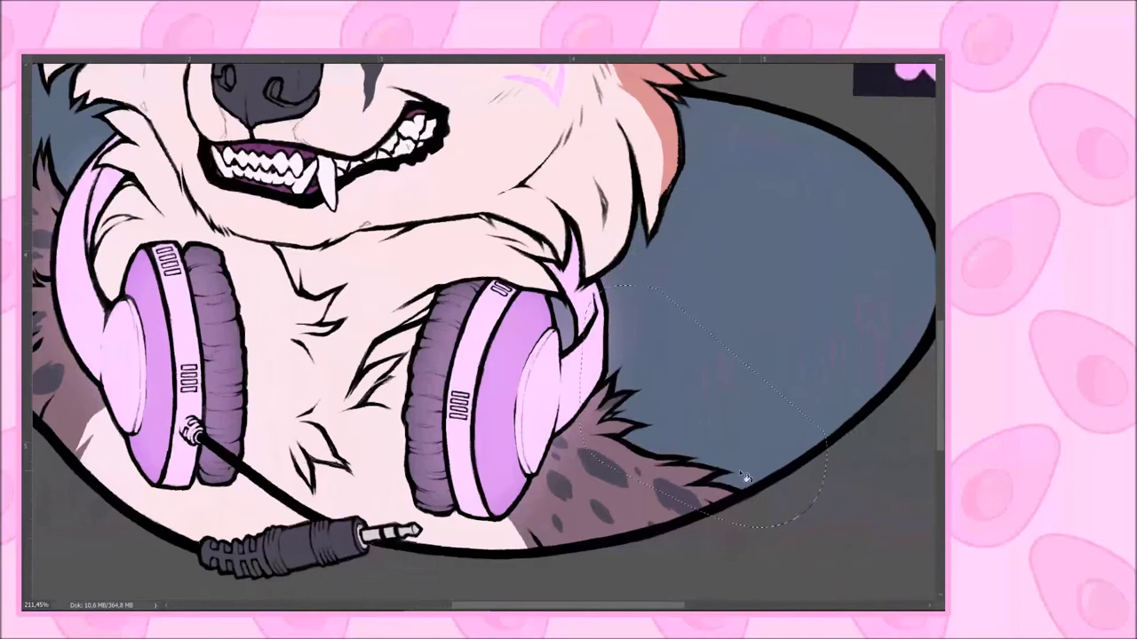
# Shift the backdrop's hue and saturation with a Hue/Saturation adjustment
pyautogui.hotkey('ctrl', '0')
pyautogui.hotkey('ctrl', 'u')
pyautogui.moveTo(794, 241); pyautogui.dragTo(779, 266)
pyautogui.click(933, 185)
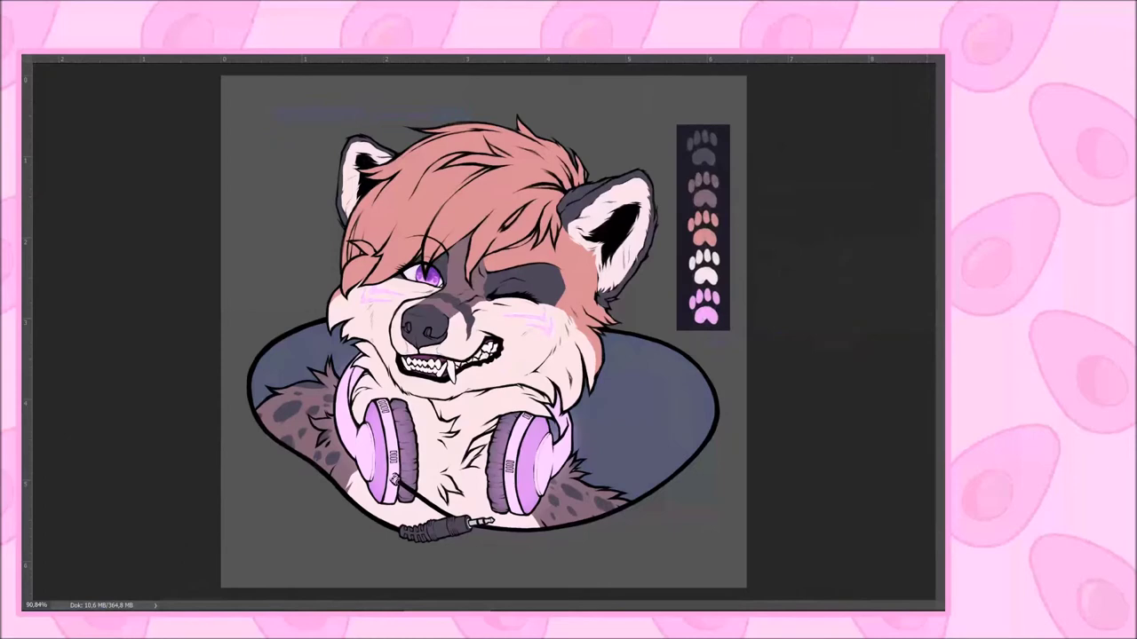
# Paint a white eighth note with a flag at the upper left
pyautogui.scroll(3, 408, 222)
pyautogui.moveTo(434, 210)
pyautogui.mouseDown()
pyautogui.moveTo(393, 233)
pyautogui.moveTo(410, 229)
pyautogui.moveTo(383, 153)
pyautogui.moveTo(437, 198)
pyautogui.mouseUp()
pyautogui.moveTo(377, 145)
pyautogui.mouseDown()
pyautogui.moveTo(435, 209)
pyautogui.moveTo(438, 198)
pyautogui.mouseUp()
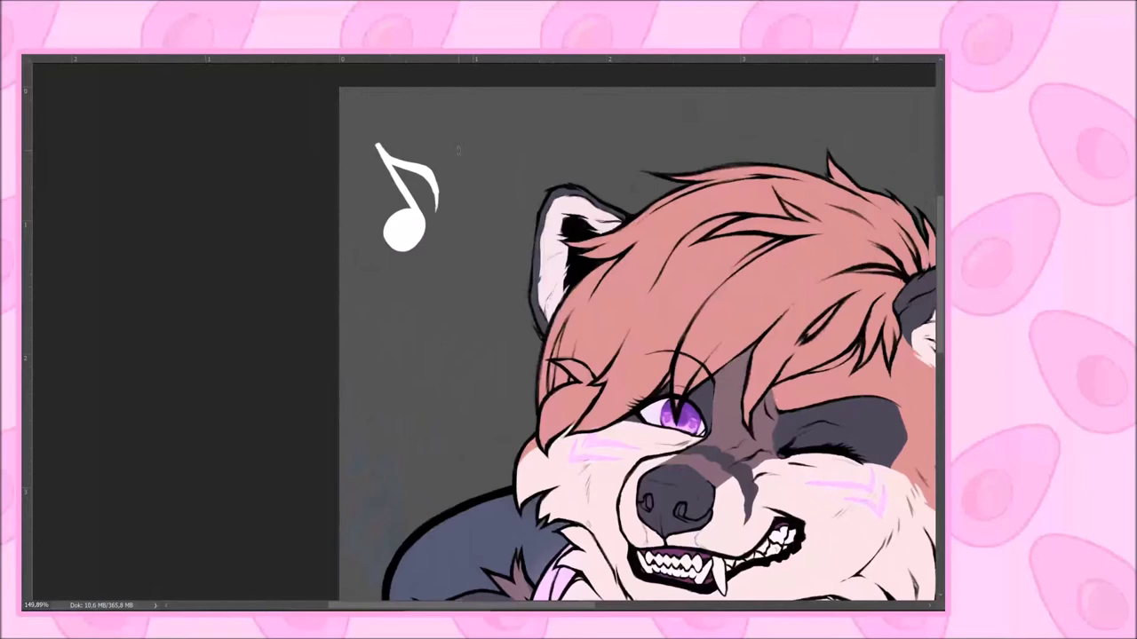
# Reshape the white note, then place two copies of it below, side by side
pyautogui.scroll(-1, 636, 342)
pyautogui.hotkey('ctrl', 't')
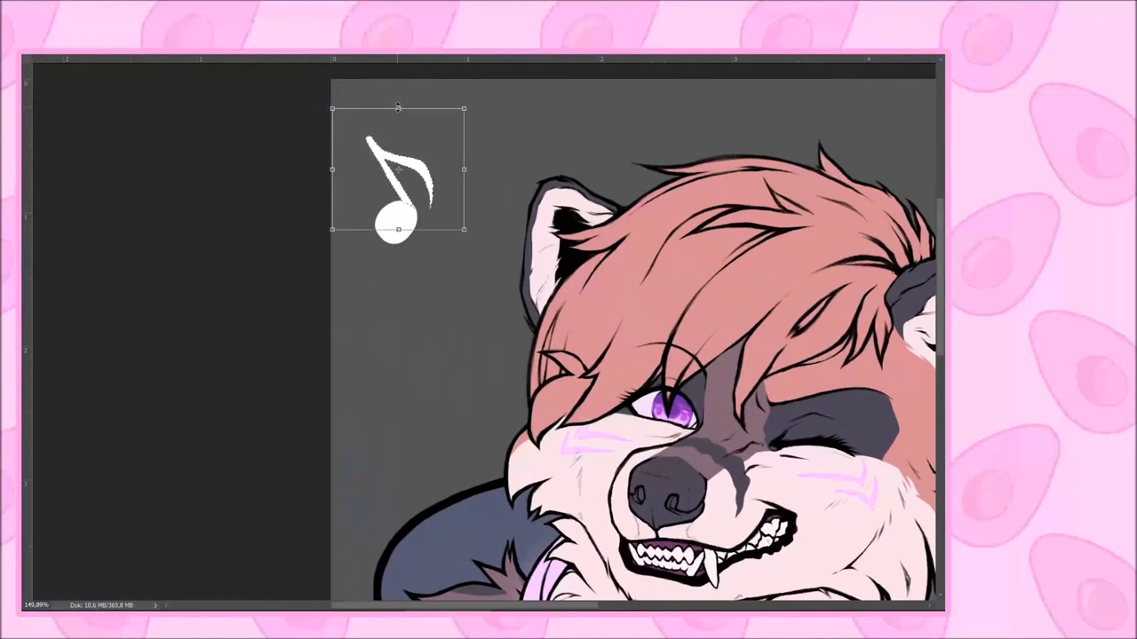
pyautogui.press('Return')
pyautogui.moveTo(404, 230); pyautogui.dragTo(400, 415)
pyautogui.moveTo(401, 417); pyautogui.dragTo(479, 375)
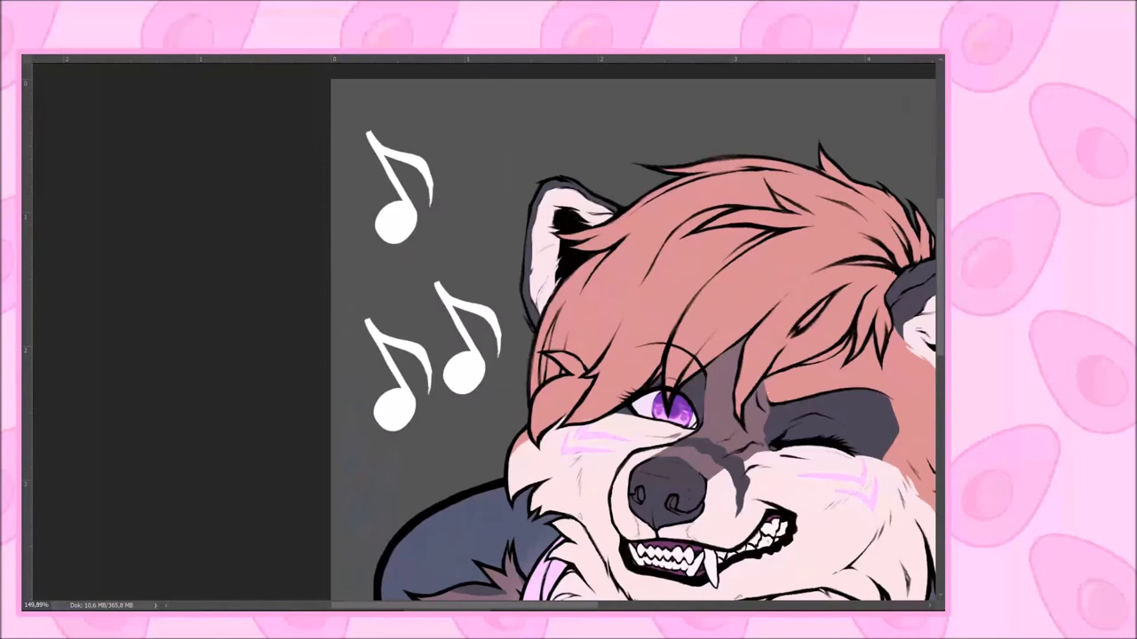
# Delete the two lower notes' flags and paint a beam joining their stems
pyautogui.moveTo(429, 317); pyautogui.dragTo(382, 276)
pyautogui.press('Delete')
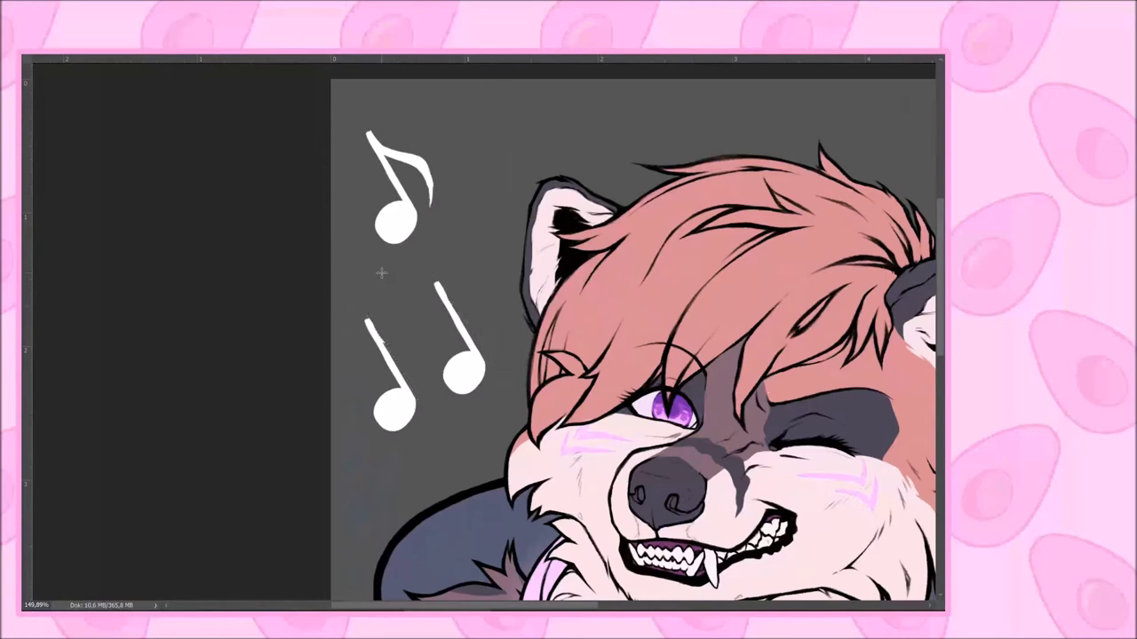
pyautogui.moveTo(368, 321)
pyautogui.mouseDown()
pyautogui.moveTo(437, 286)
pyautogui.moveTo(367, 318)
pyautogui.moveTo(439, 294)
pyautogui.moveTo(373, 329)
pyautogui.moveTo(438, 289)
pyautogui.moveTo(384, 342)
pyautogui.mouseUp()
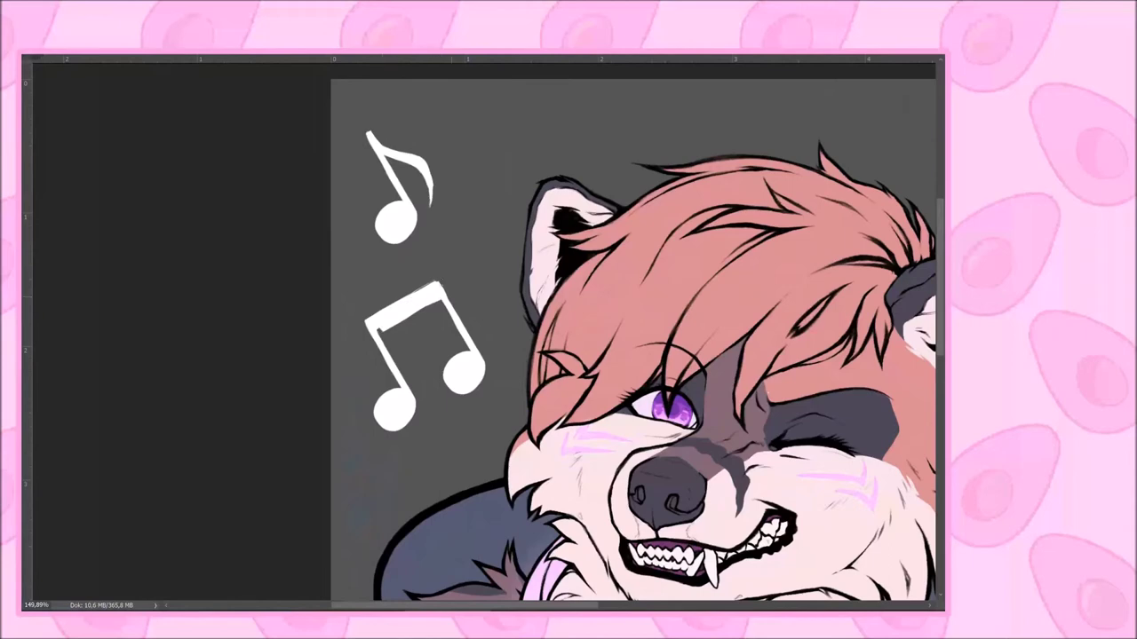
pyautogui.hotkey('ctrl', '0')
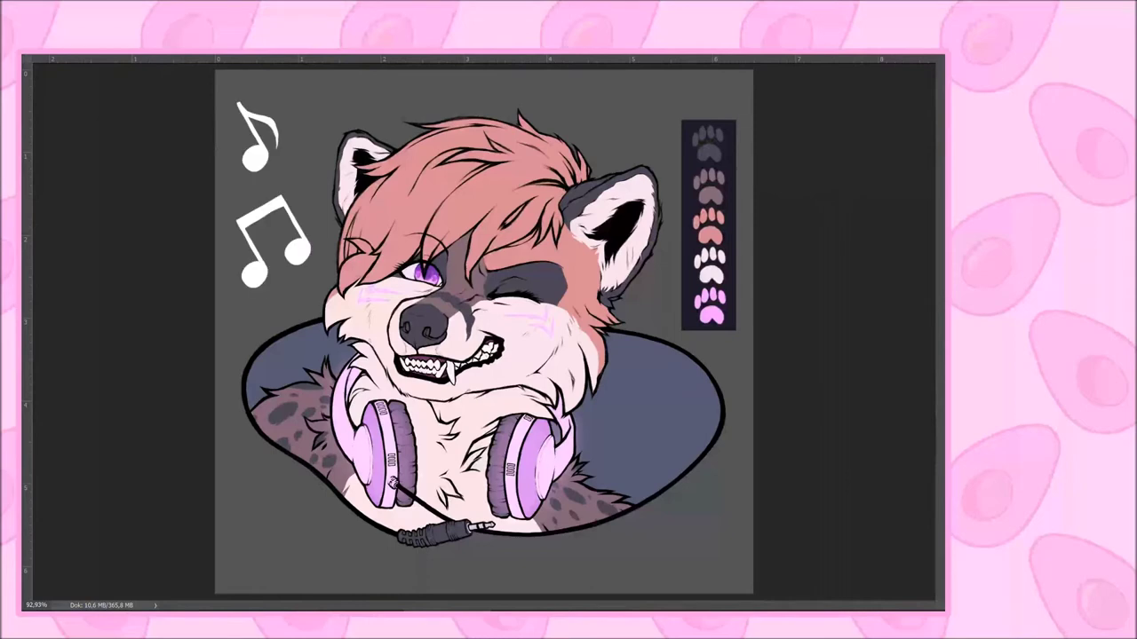
# Place copies of the white notes on the right-side backdrop and the left shoulder area
pyautogui.moveTo(296, 186); pyautogui.dragTo(669, 492)
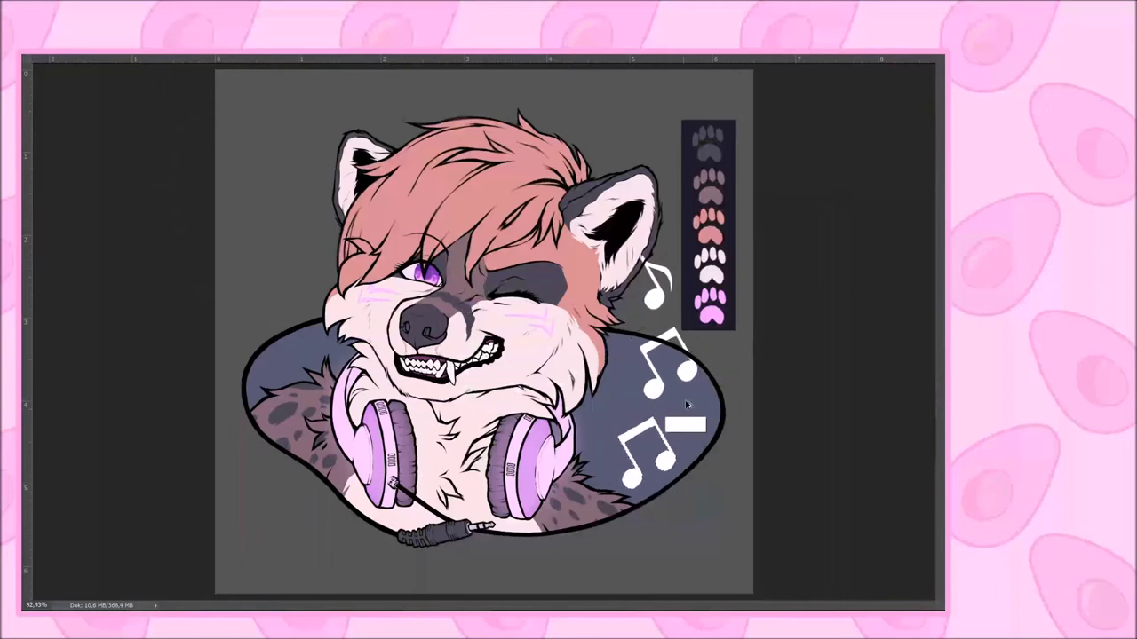
pyautogui.moveTo(684, 373); pyautogui.dragTo(662, 355)
pyautogui.moveTo(657, 284); pyautogui.dragTo(282, 390)
pyautogui.moveTo(666, 476); pyautogui.dragTo(335, 358)
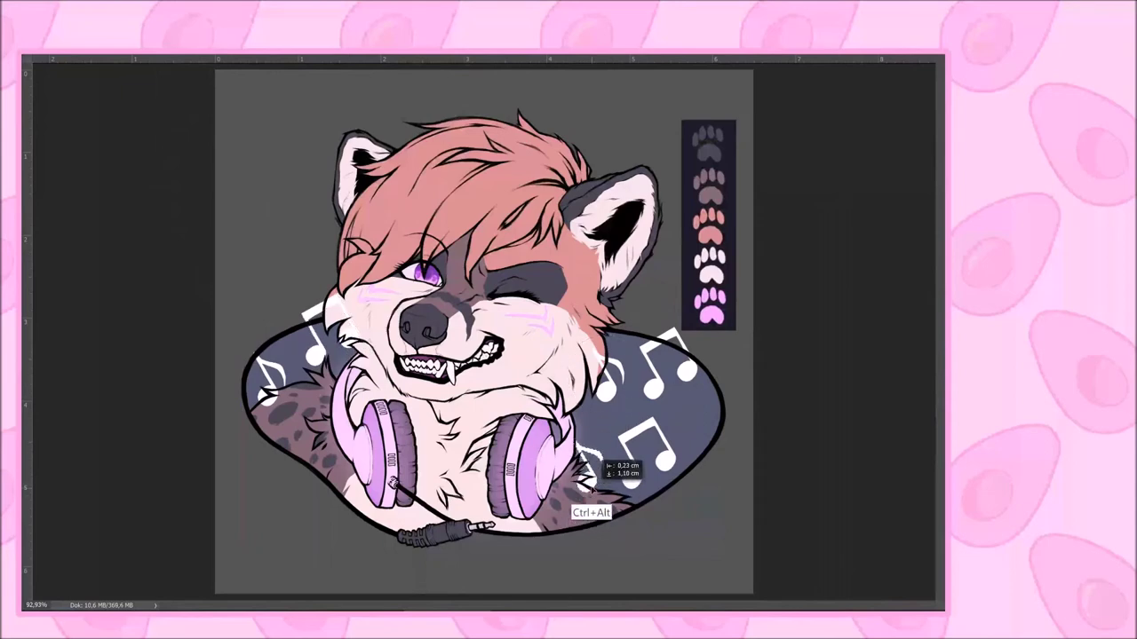